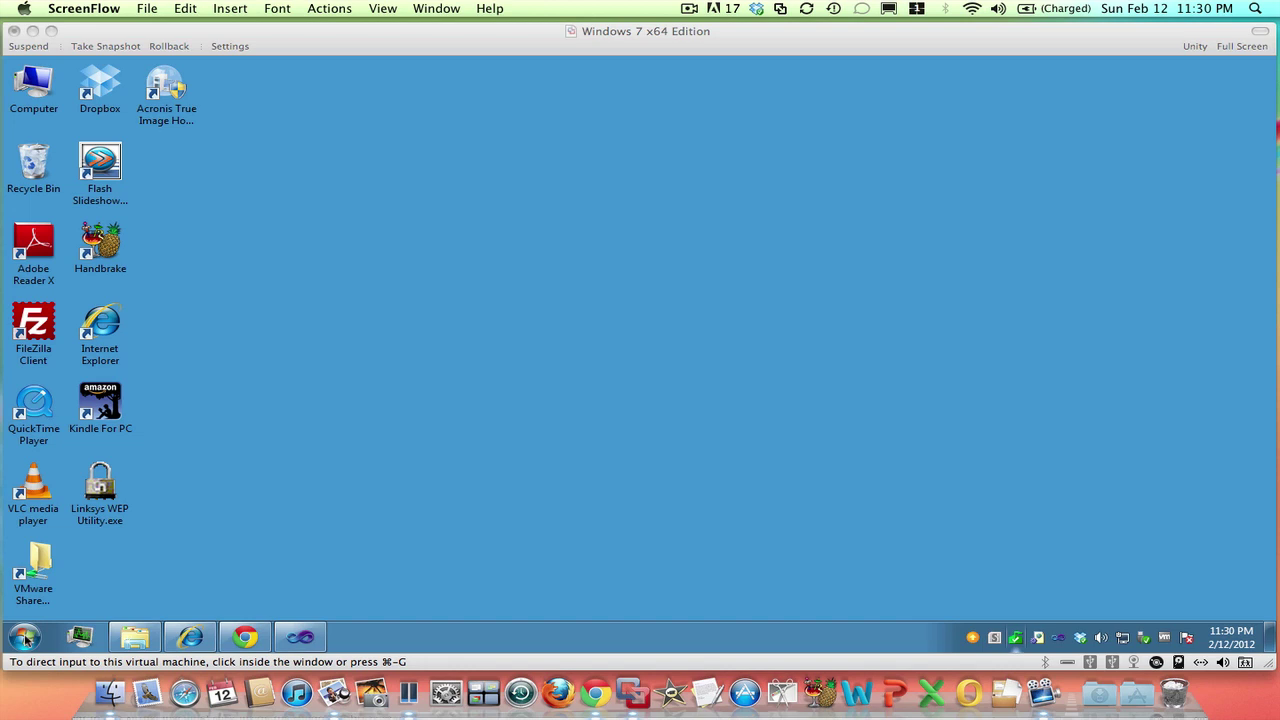
Launch the Snipping Tool from the Windows accessories and cancel its pending capture, moving its window toward the desktop's center
click(26, 640)
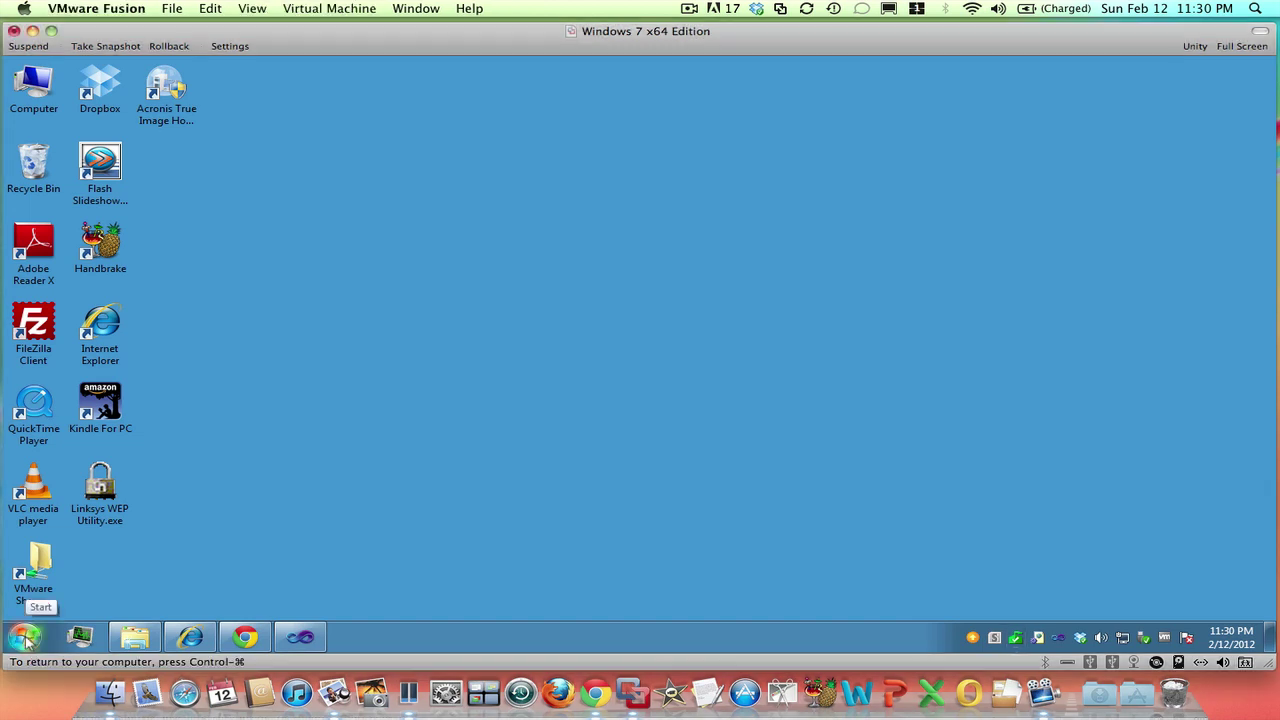
click(26, 640)
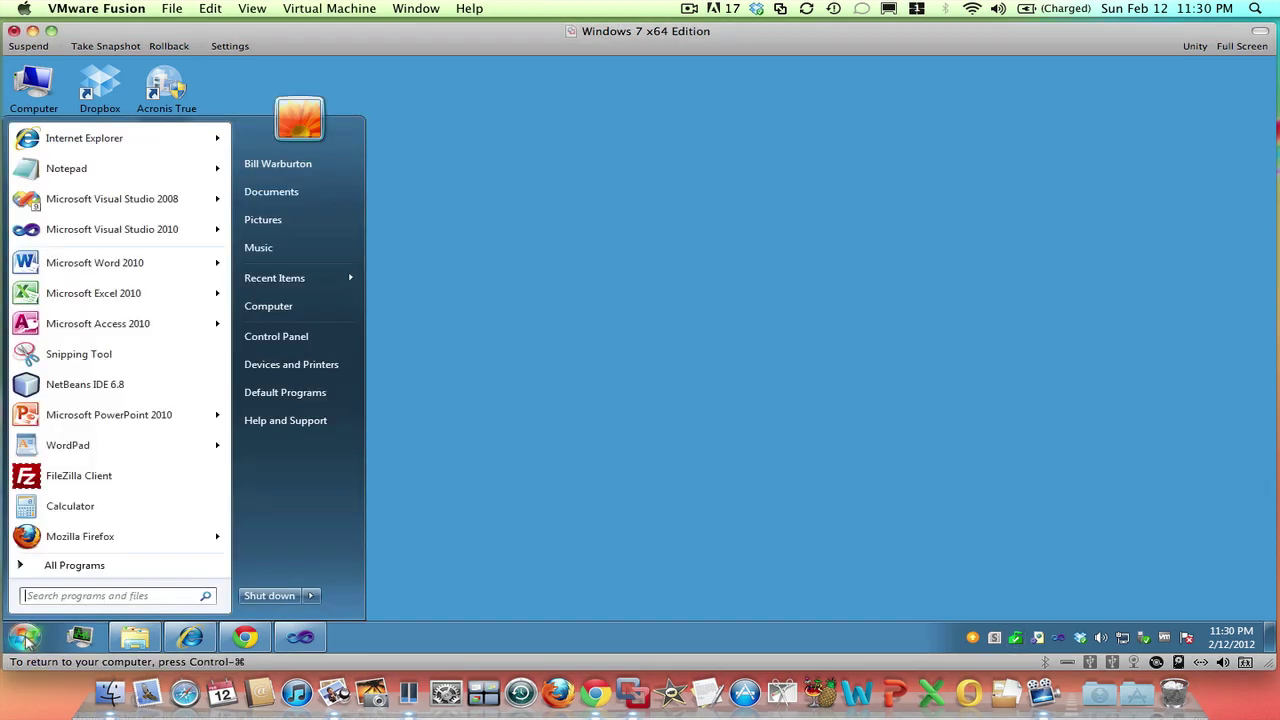
click(96, 570)
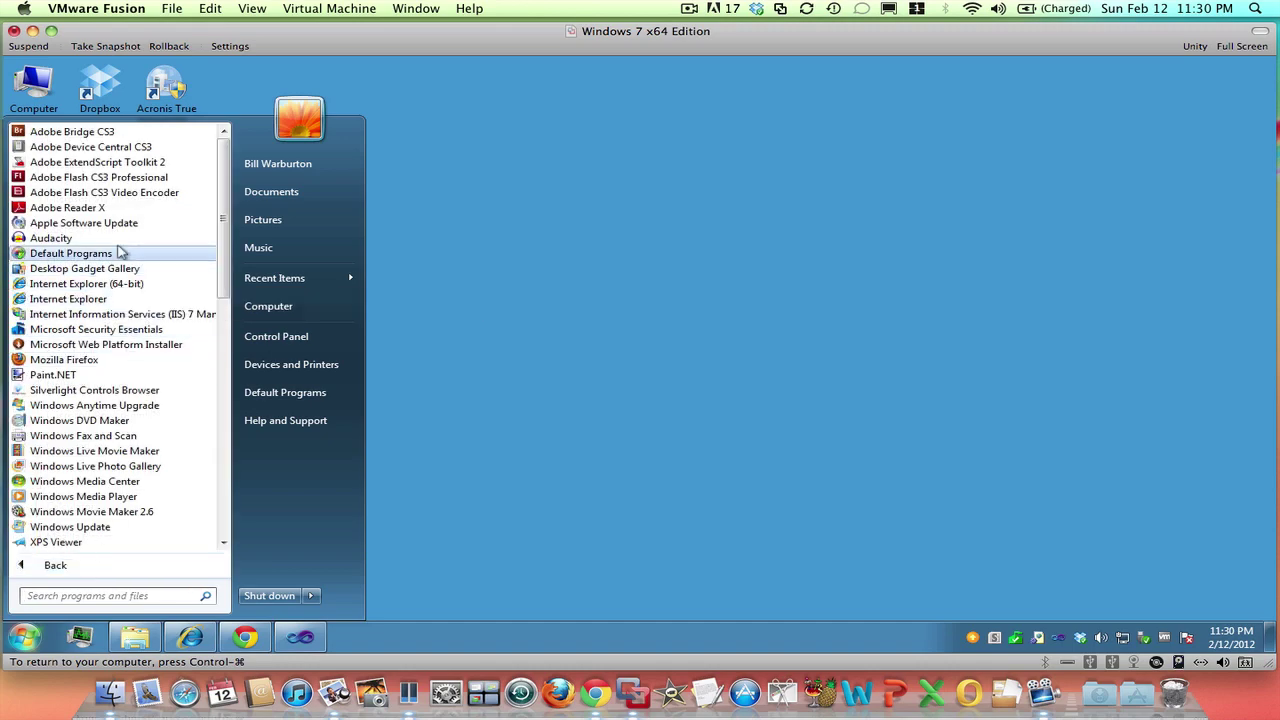
scroll(115, 225, down, 5)
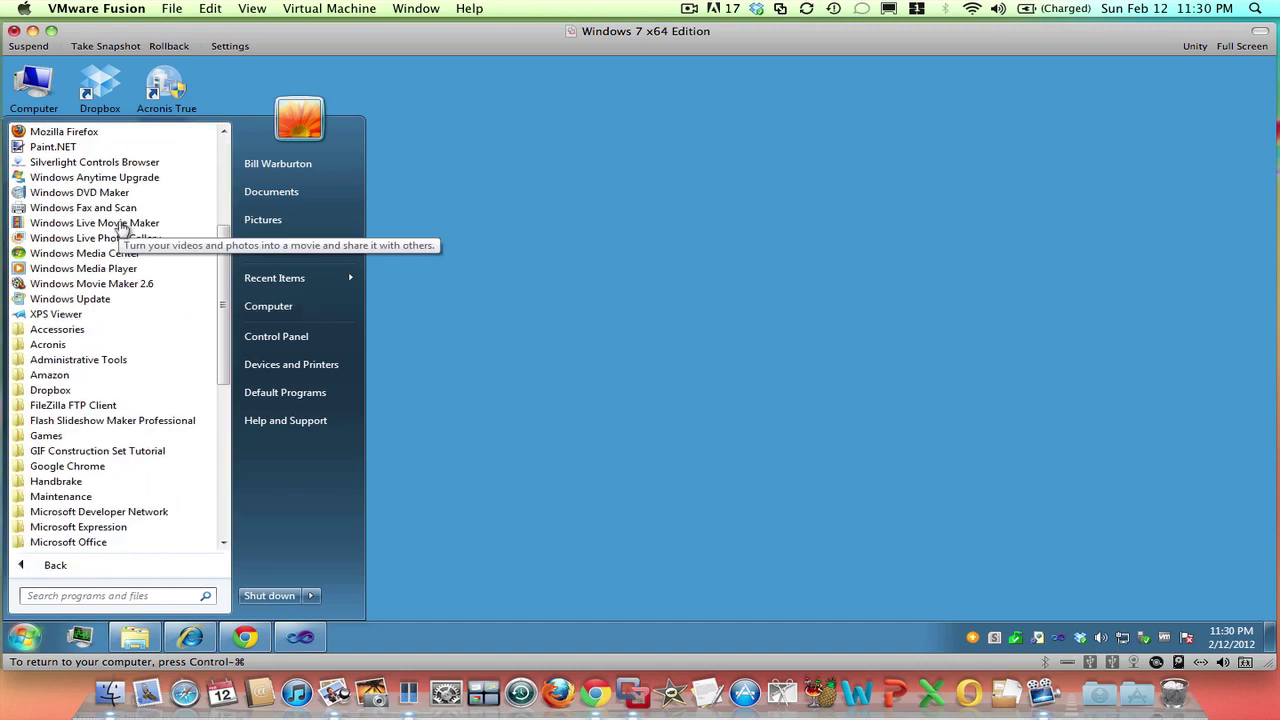
click(89, 331)
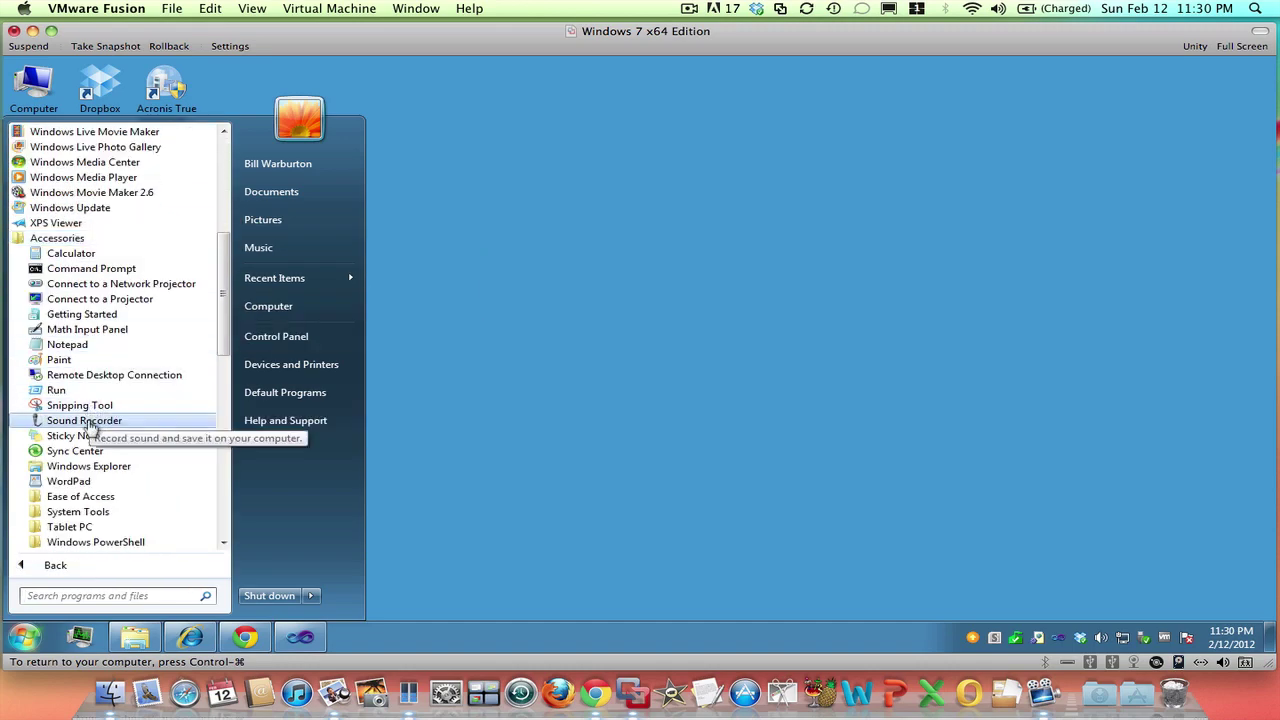
click(80, 405)
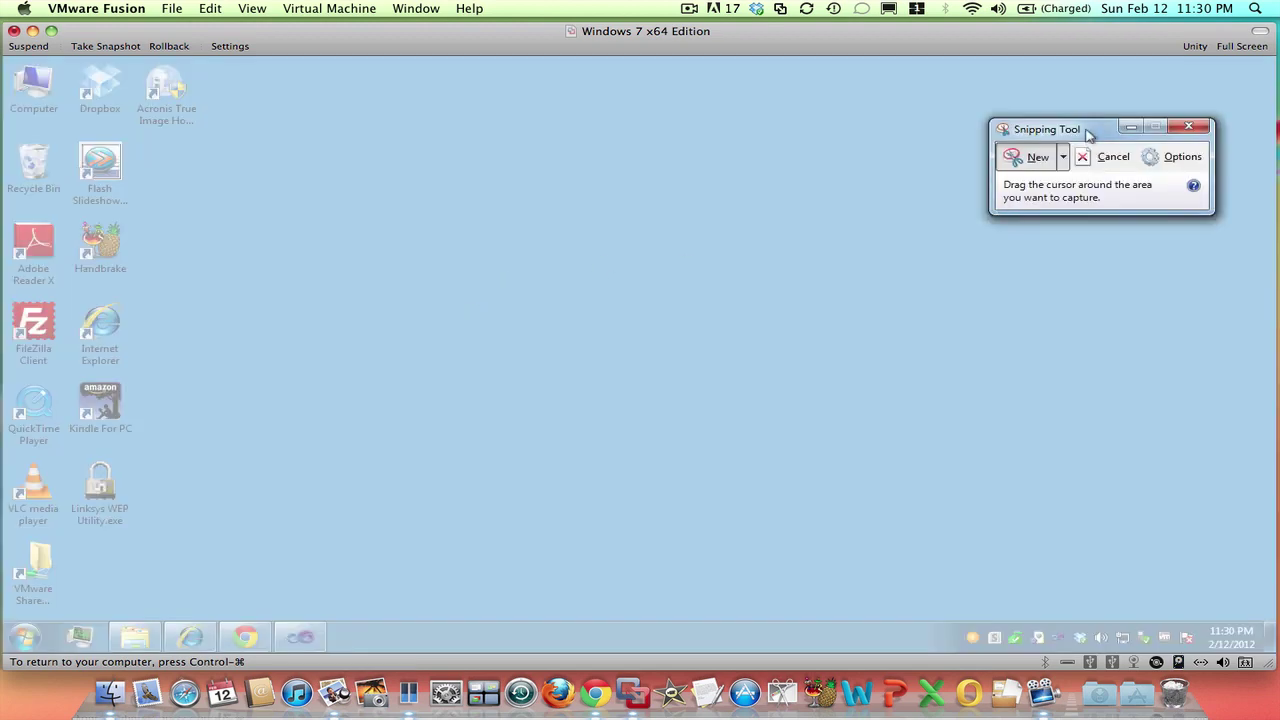
click(1112, 157)
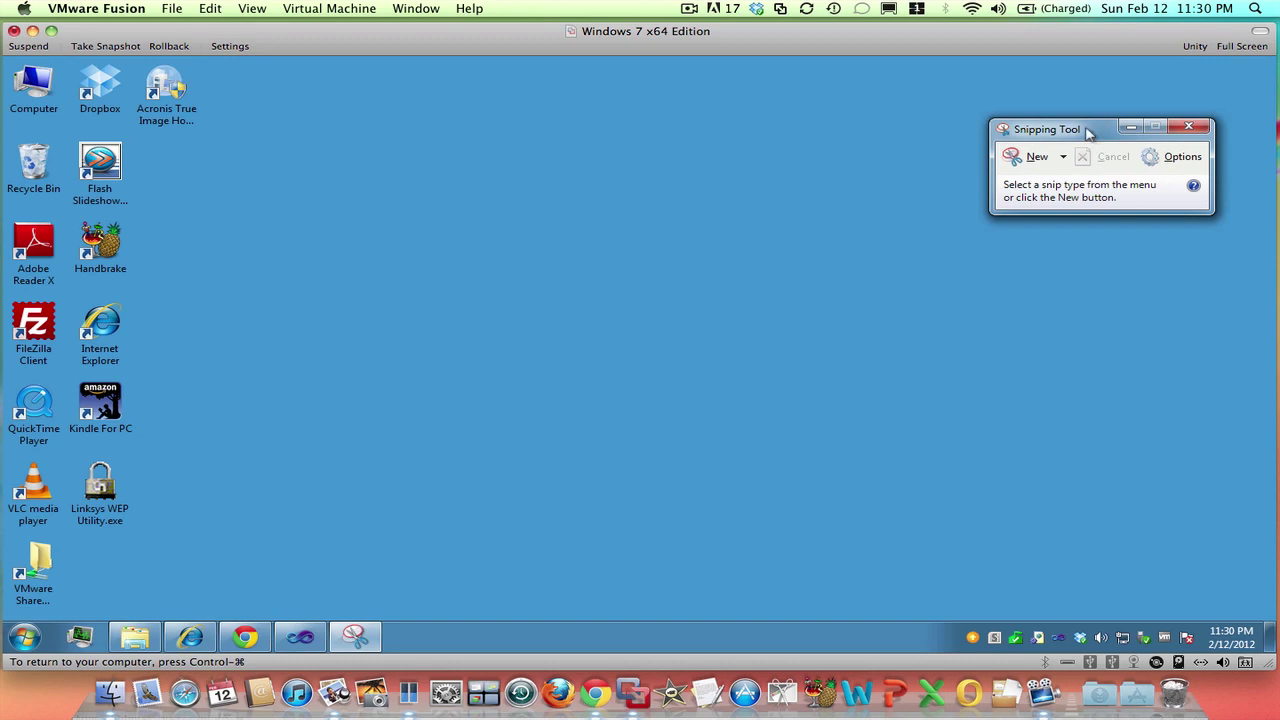
drag(1086, 128, 955, 142)
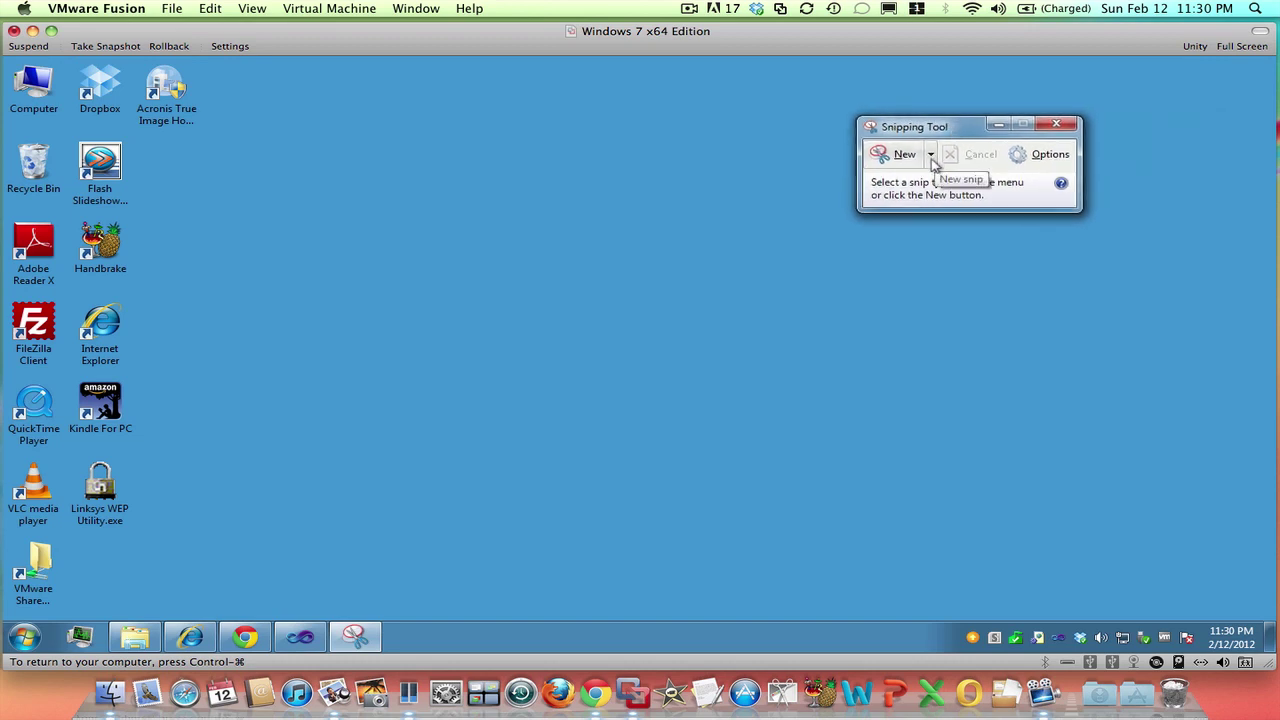
Review the available snip types and the Snipping Tool options, leaving all settings as they are
click(930, 154)
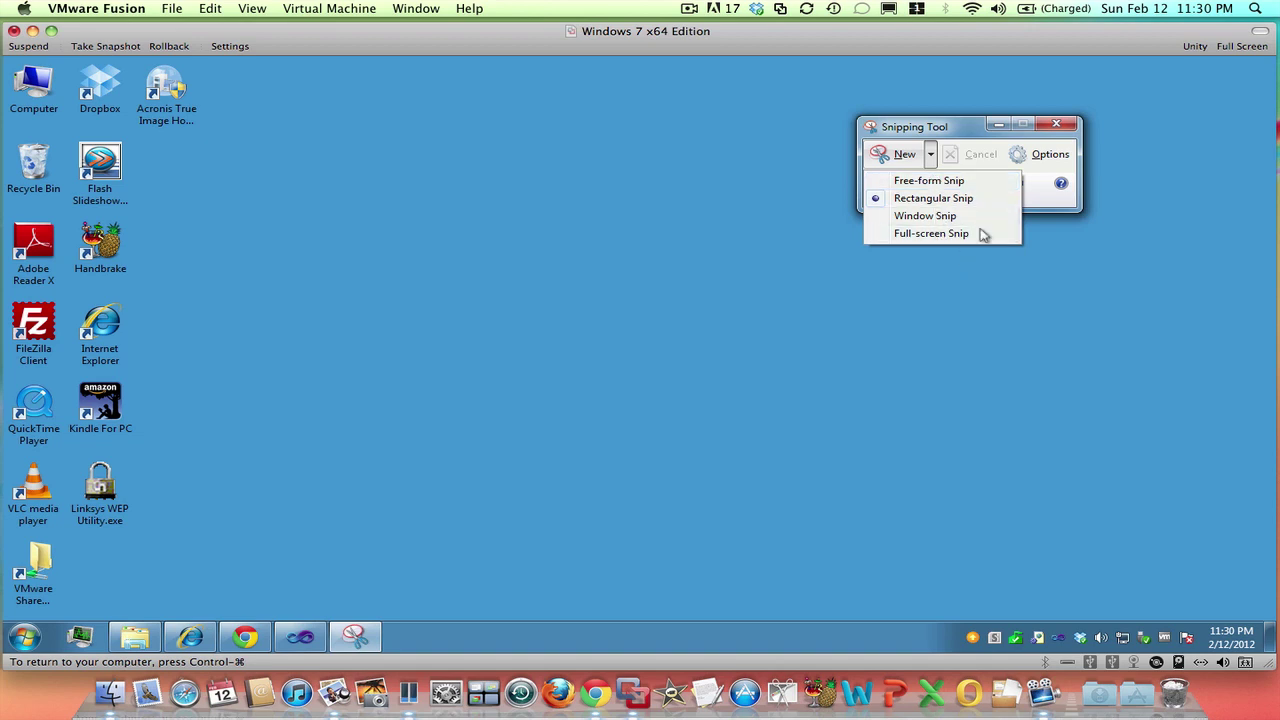
click(1057, 160)
click(1050, 155)
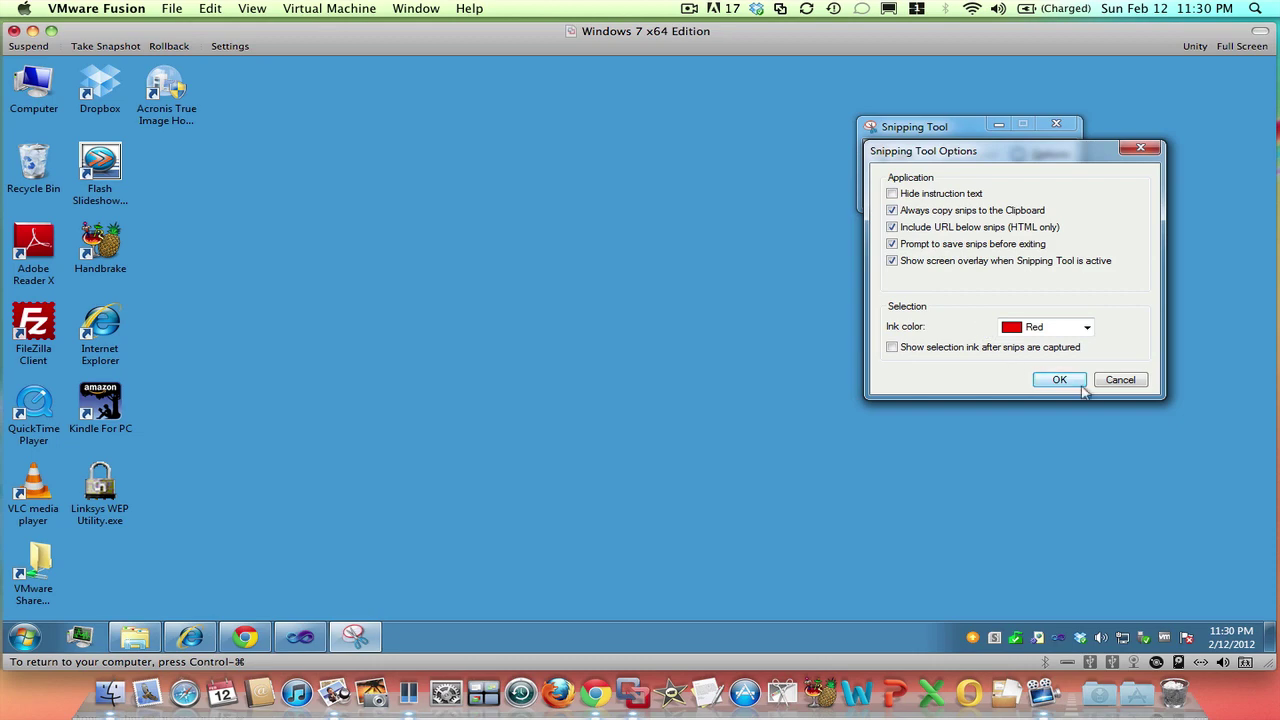
click(1120, 382)
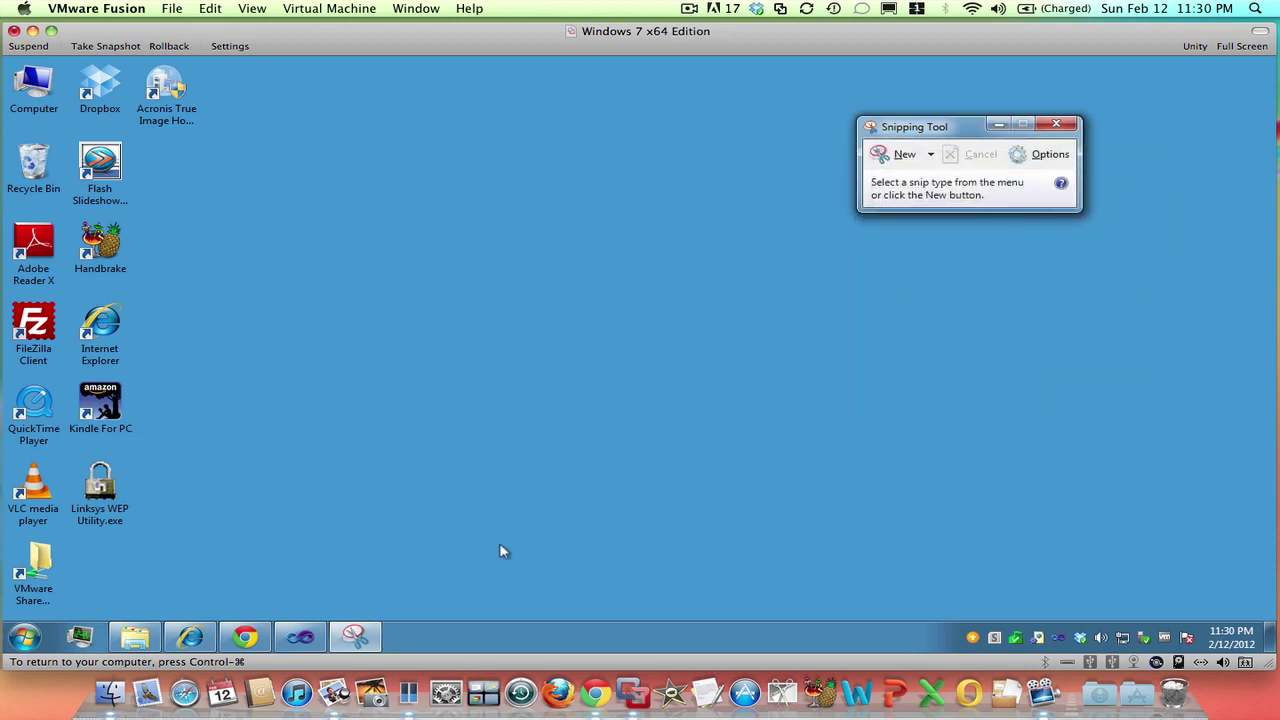
Bring up the USA Today Money page in Chrome and take a rectangular snip of the jet engine photo with part of the adjacent headlines
click(245, 637)
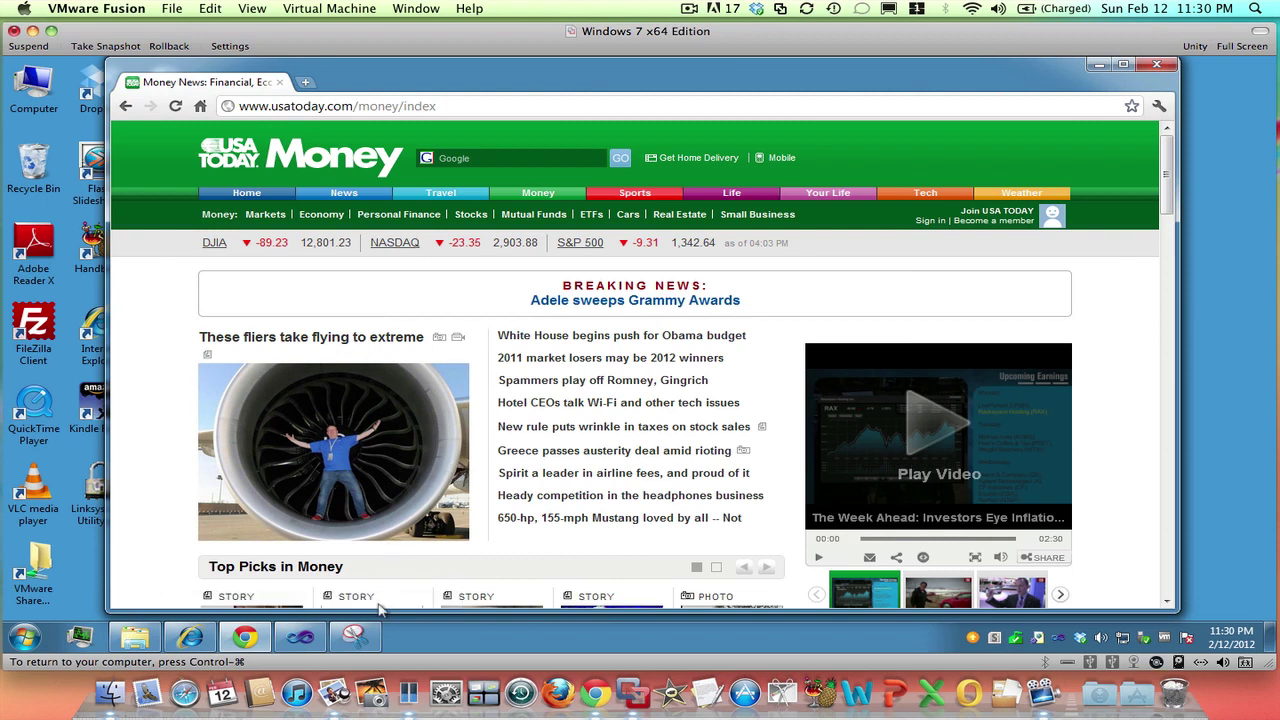
click(355, 637)
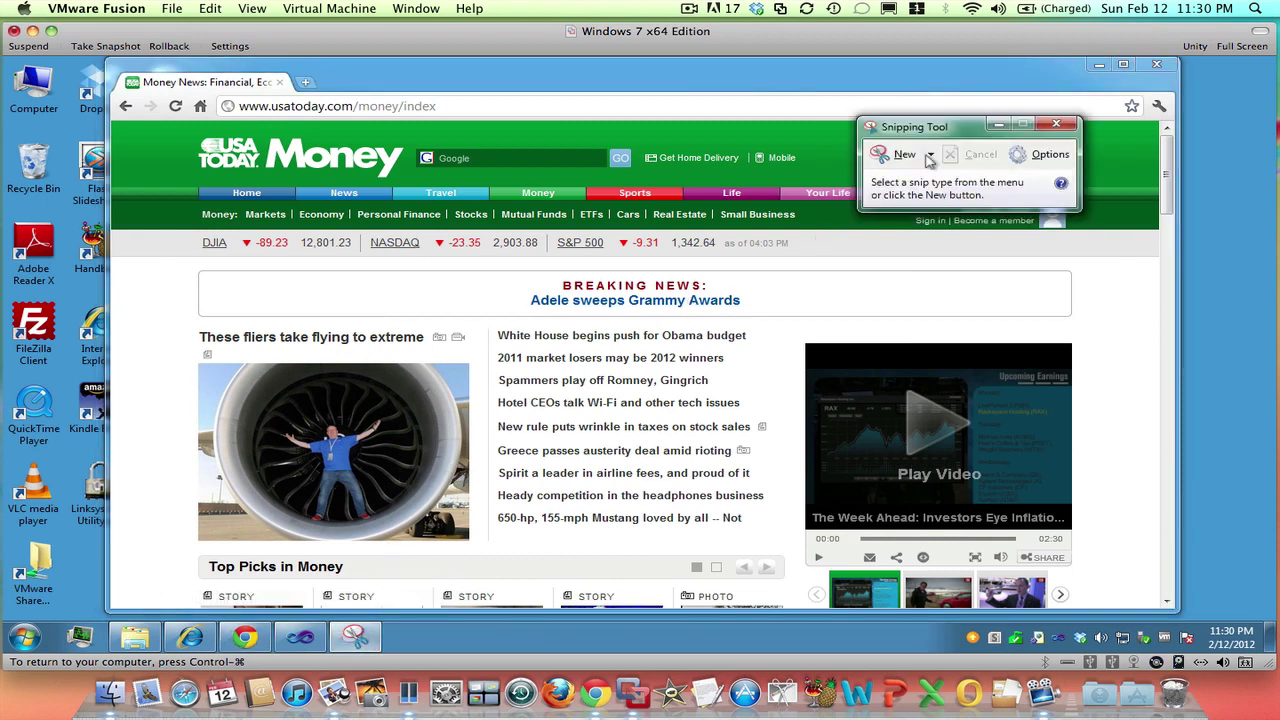
click(900, 160)
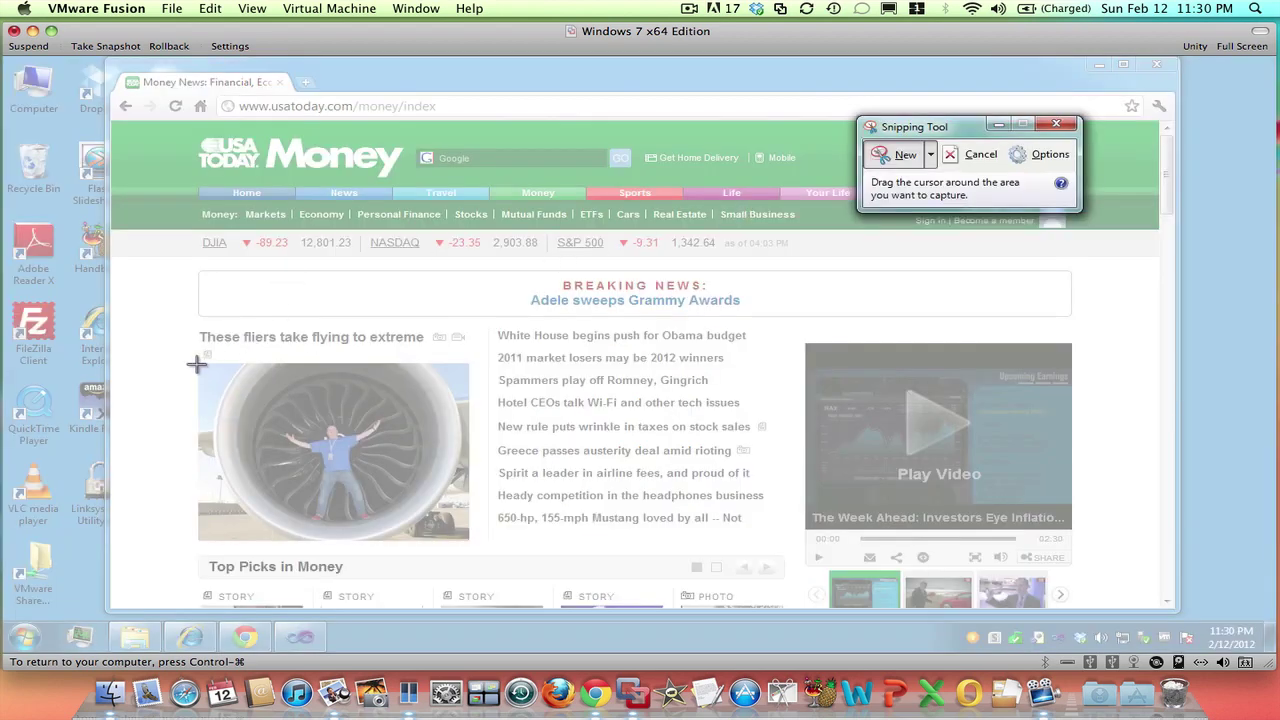
drag(197, 363, 649, 542)
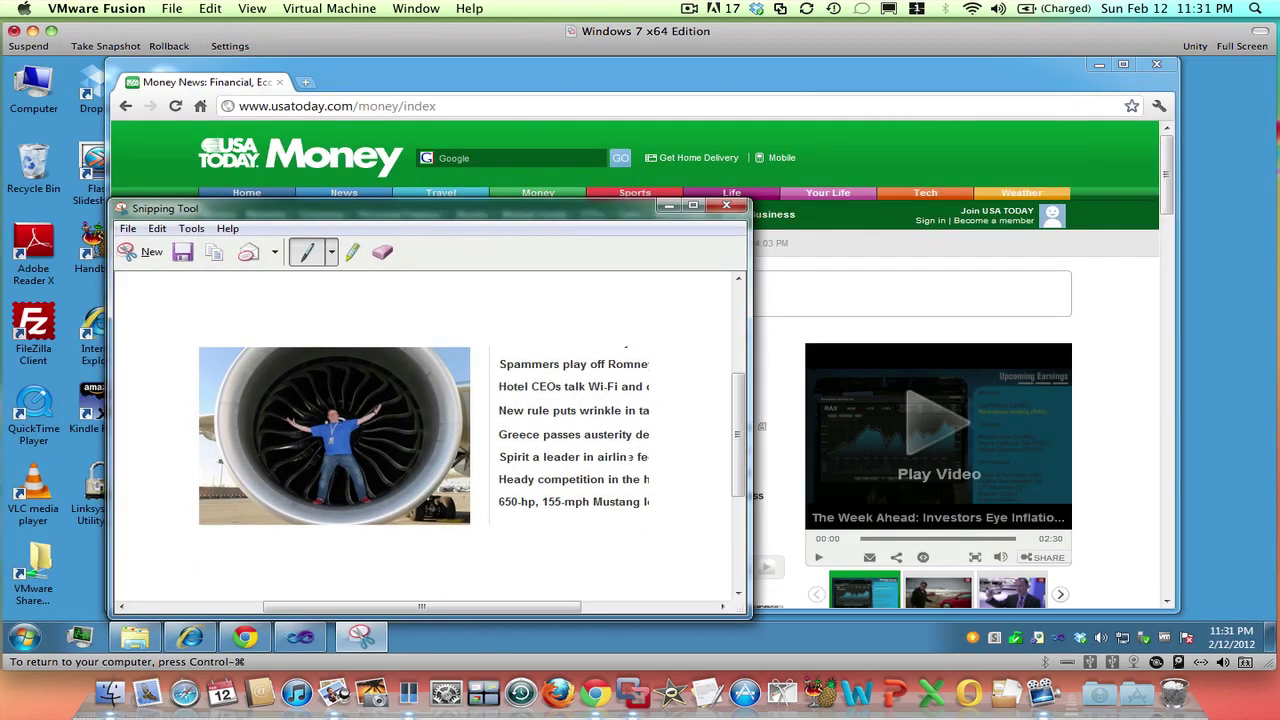
Take a new rectangular snip covering only the "These fliers take flying to extreme" headline and its jet engine photo
click(152, 253)
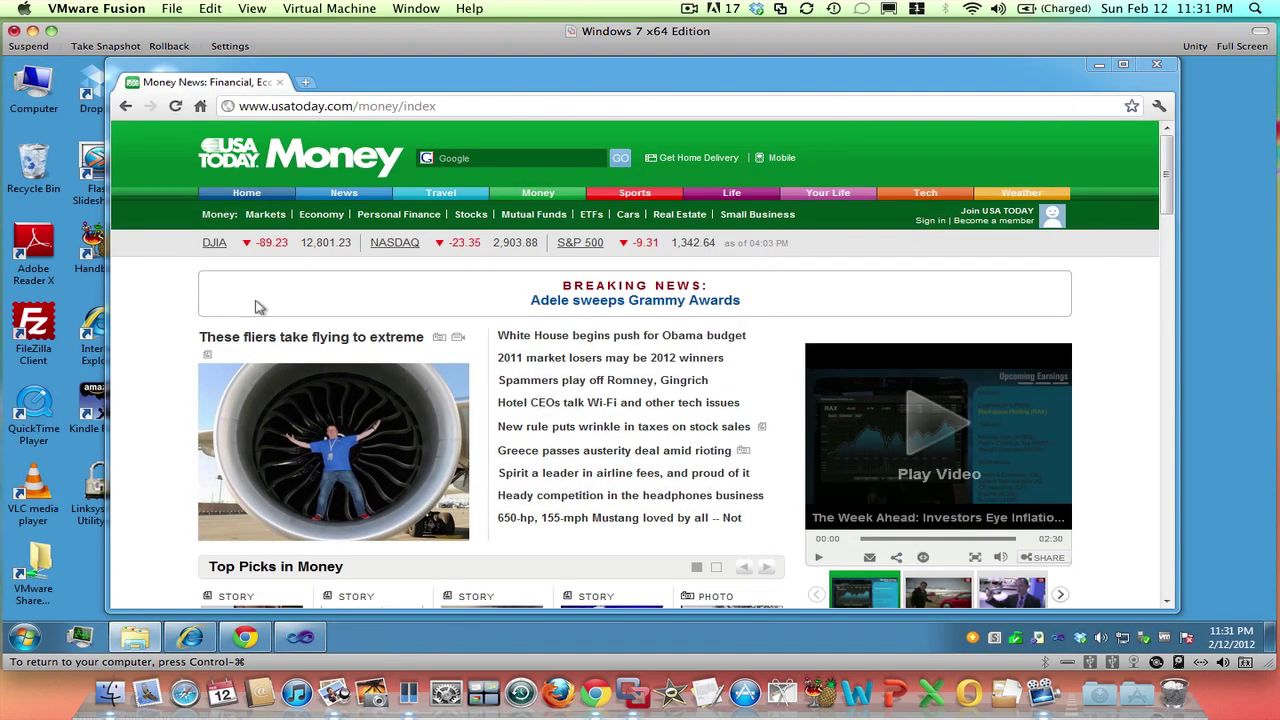
drag(197, 334, 476, 547)
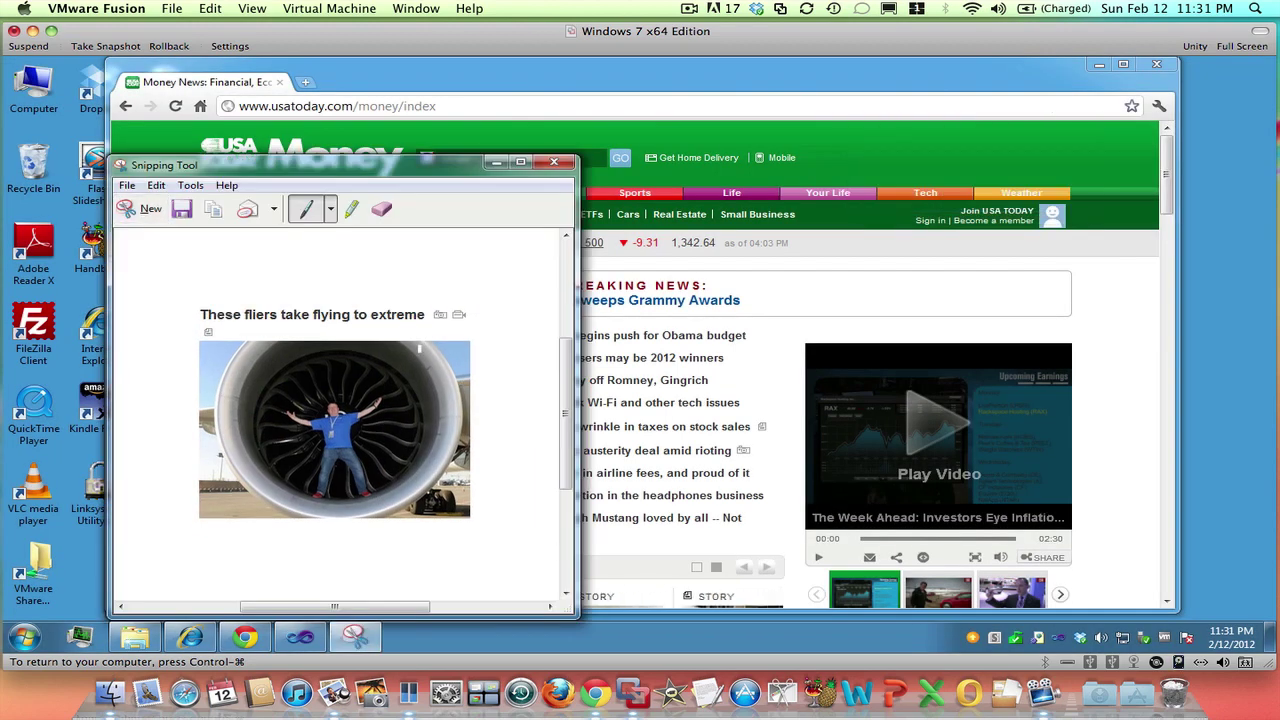
drag(298, 166, 376, 115)
Start saving the snip as a file and choose the Desktop as its destination folder
click(233, 137)
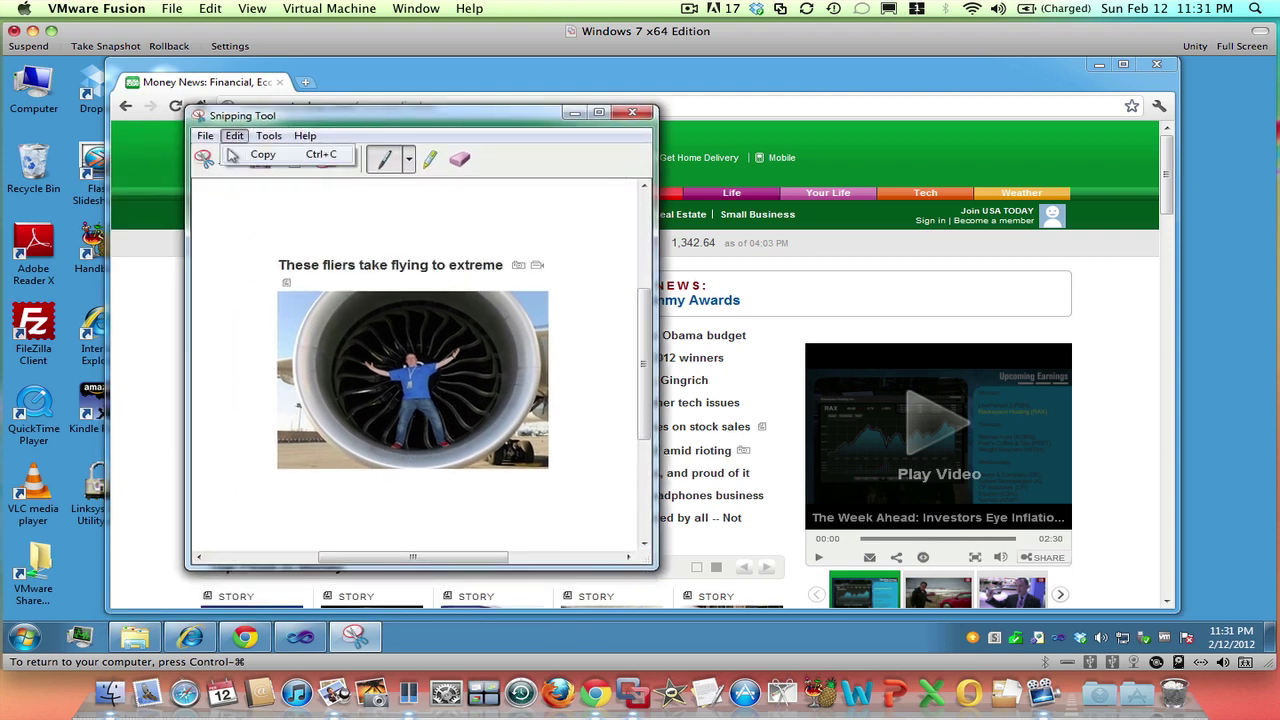
mouse_move(268, 137)
mouse_move(206, 136)
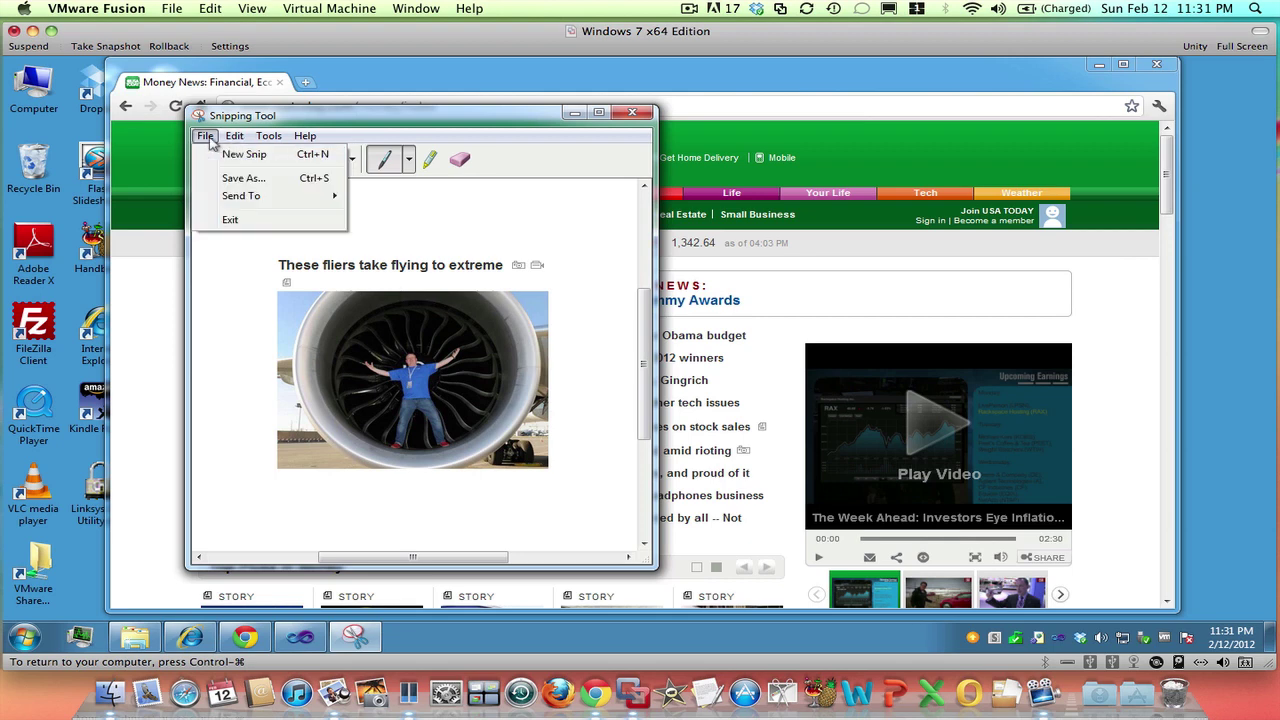
click(240, 179)
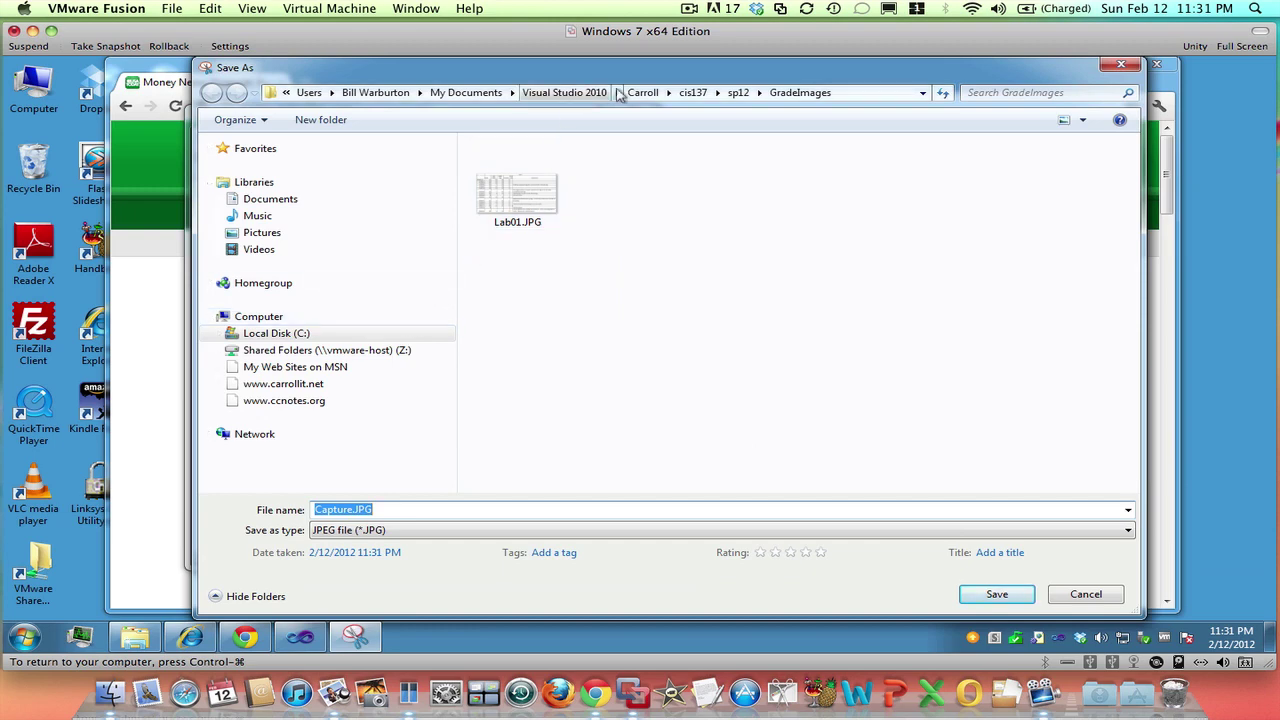
click(326, 200)
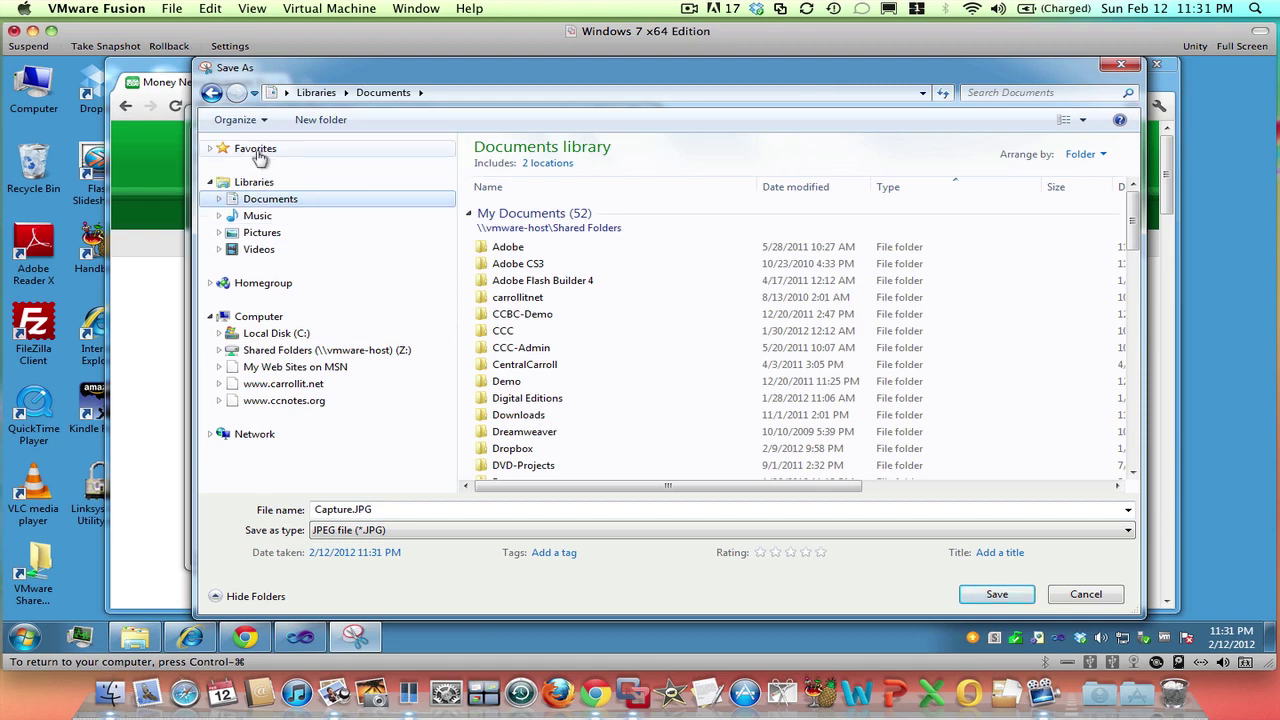
click(259, 152)
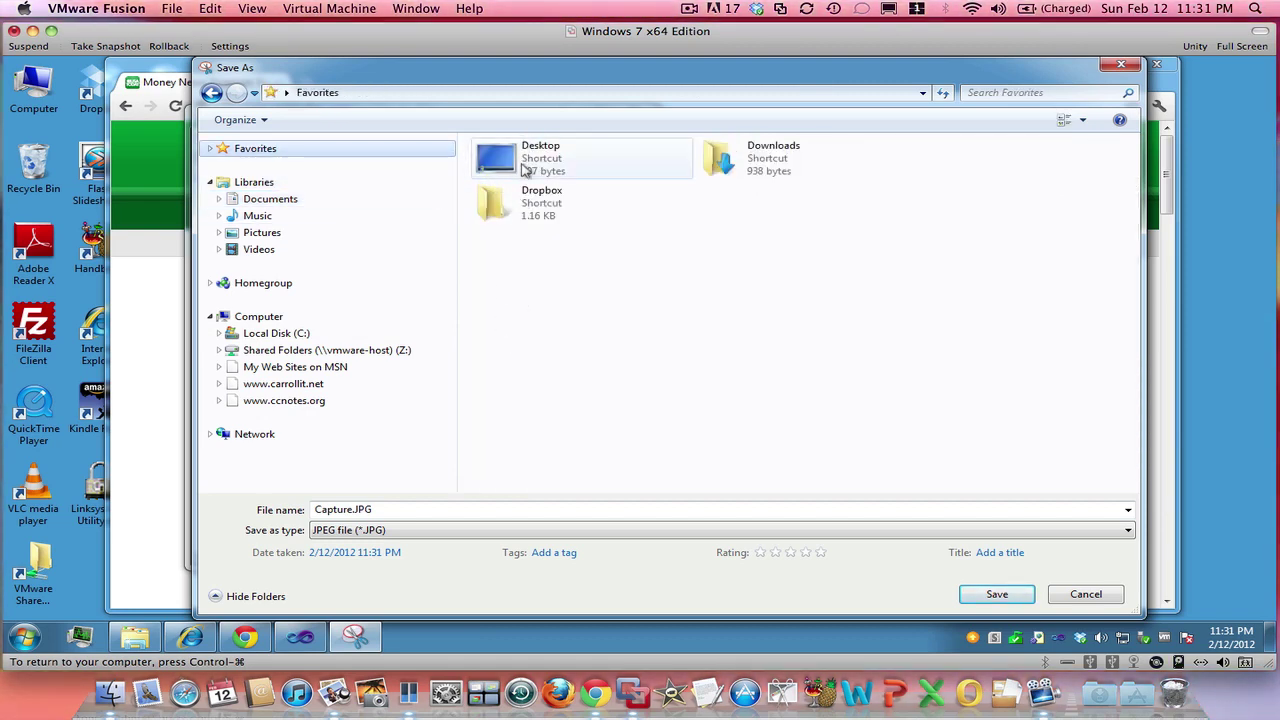
double_click(525, 170)
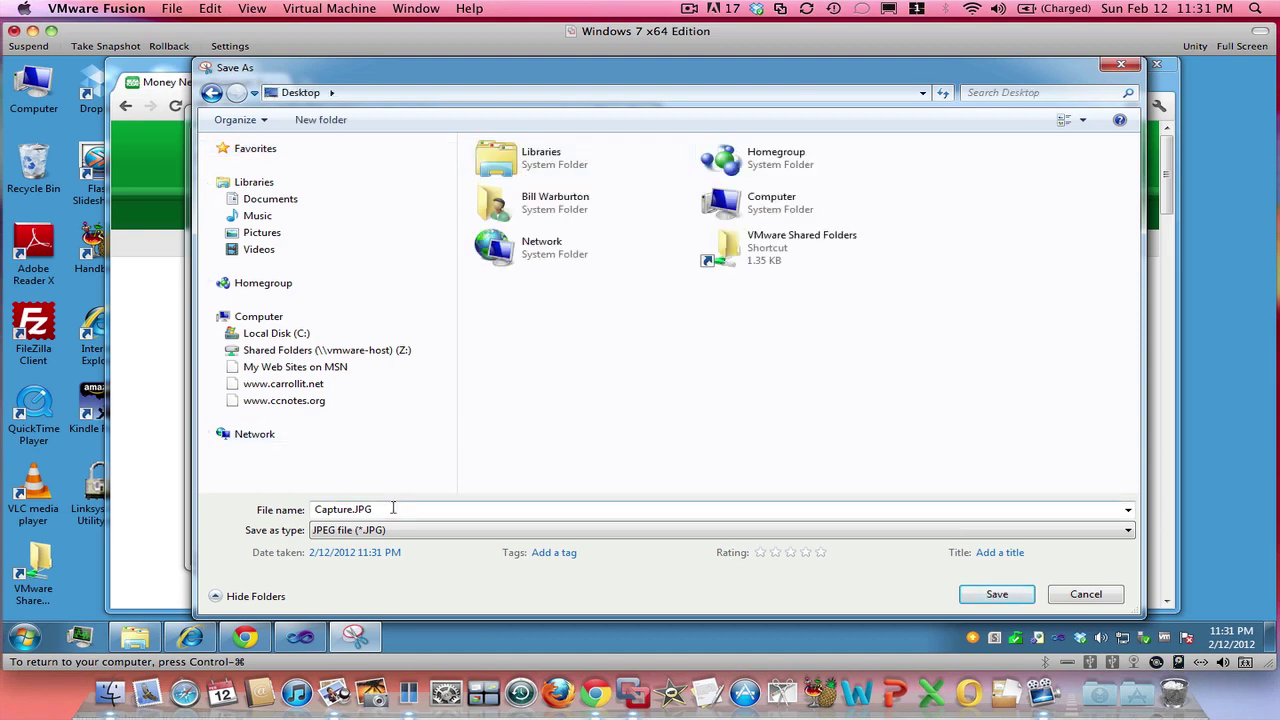
Name the snip Airplane, keep JPEG as the file type, and save it
double_click(337, 508)
text(A)
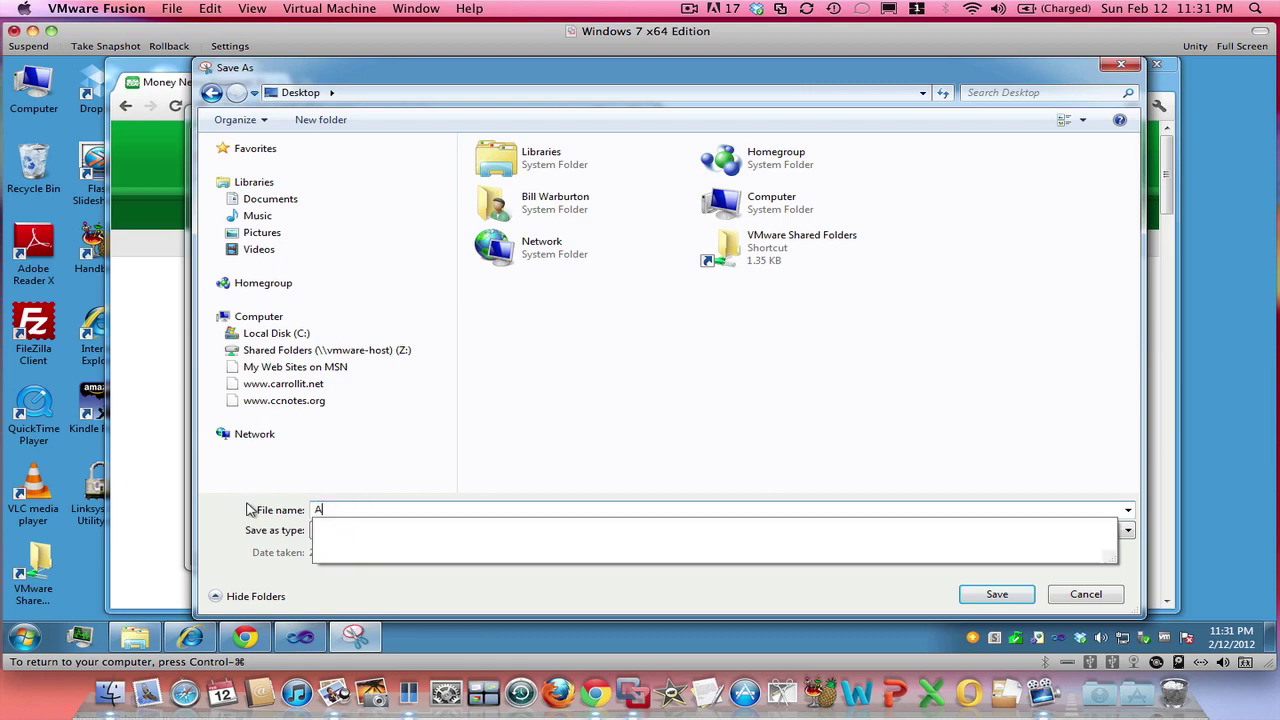
text(rr)
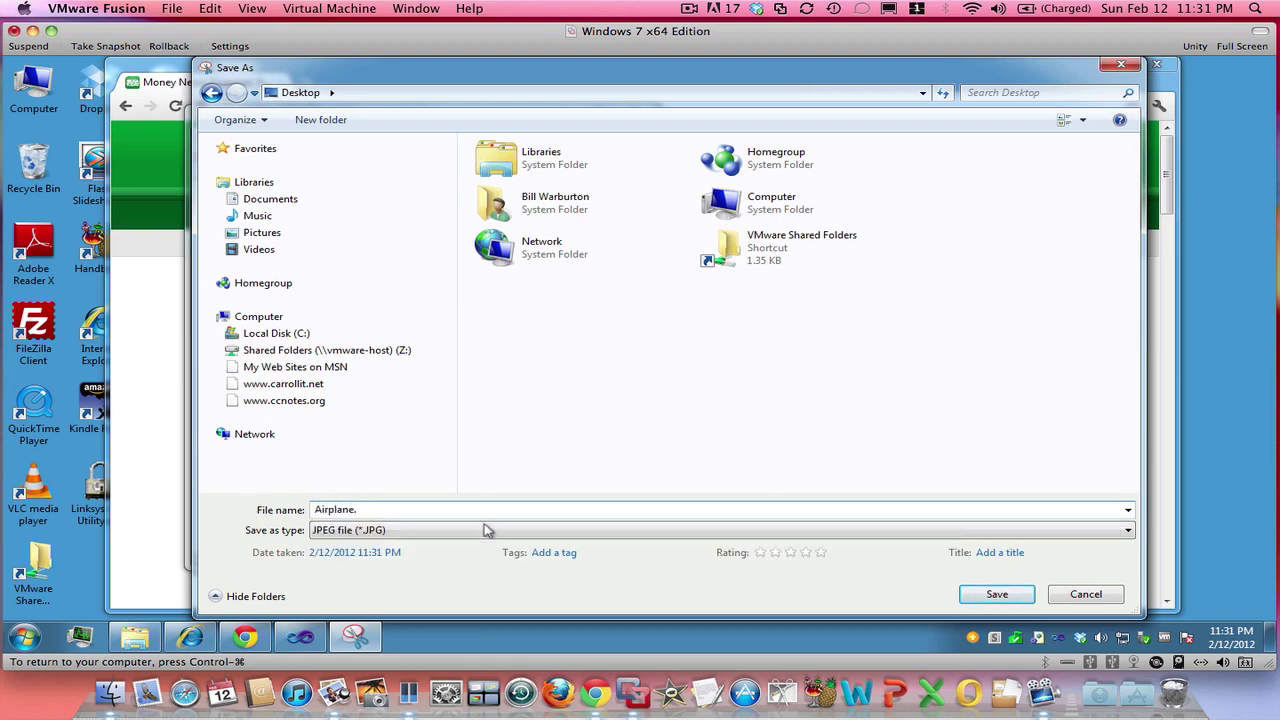
click(483, 531)
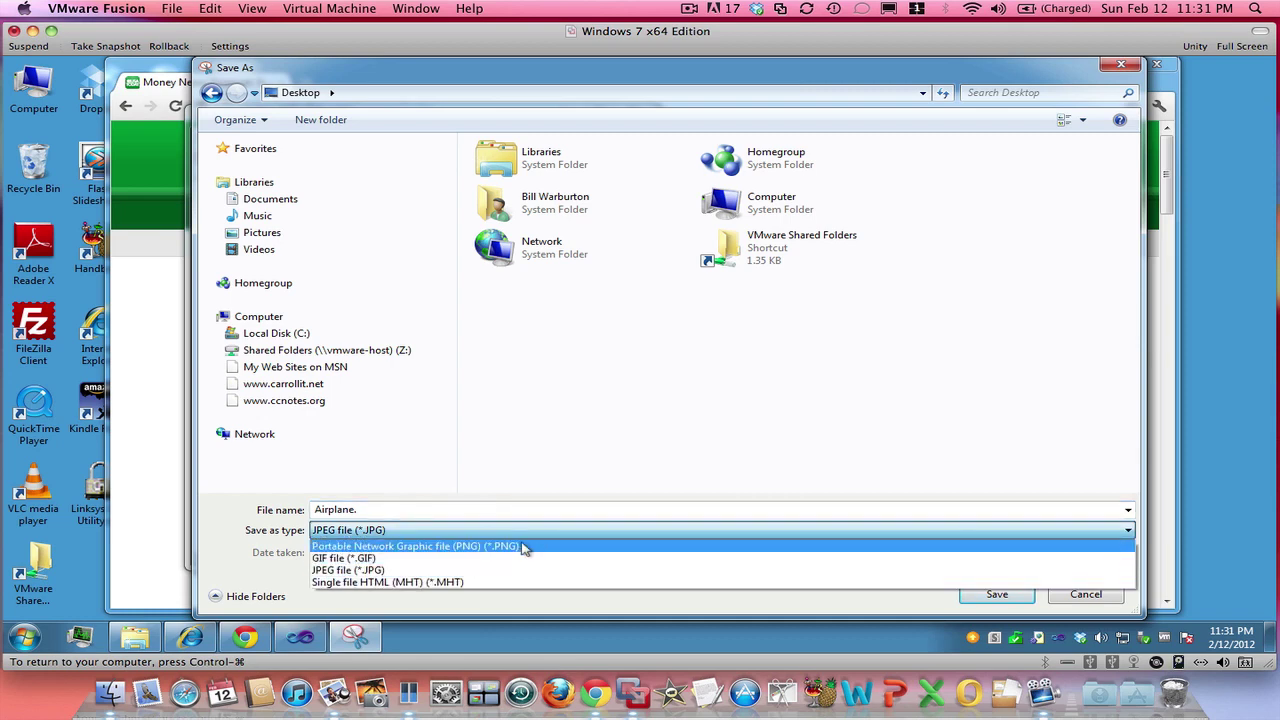
click(656, 452)
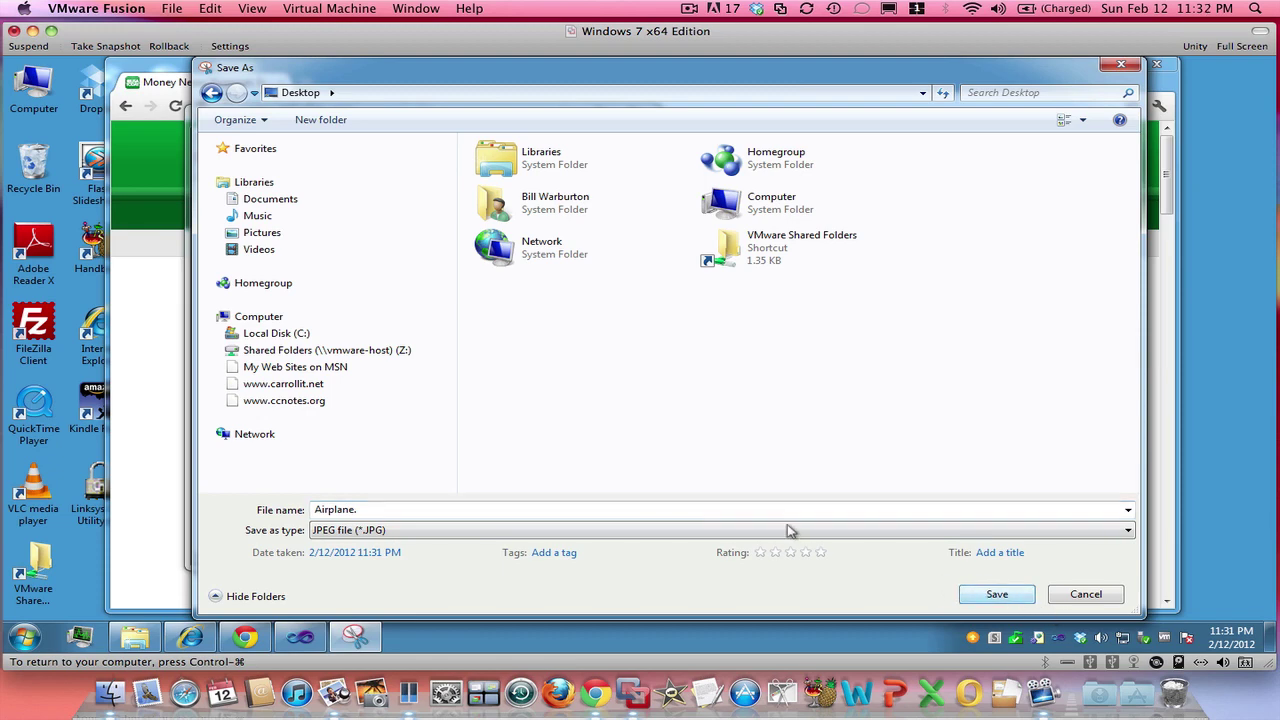
double_click(370, 507)
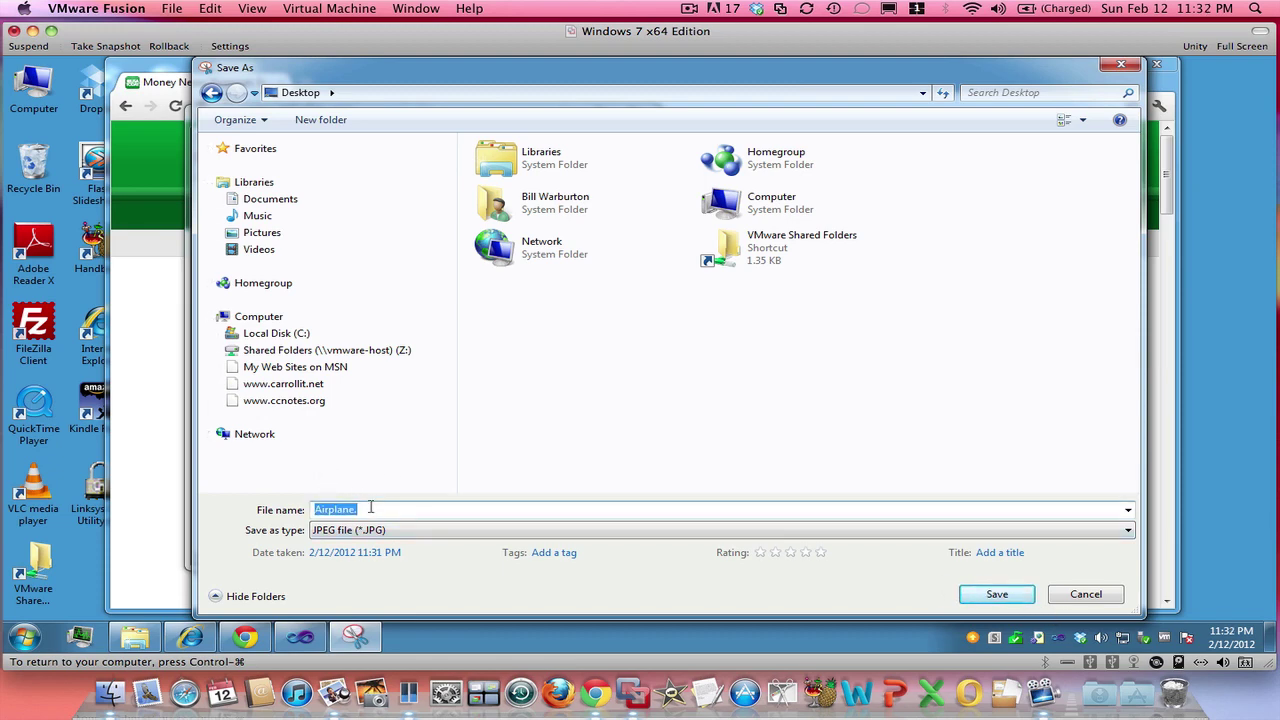
click(370, 507)
click(997, 594)
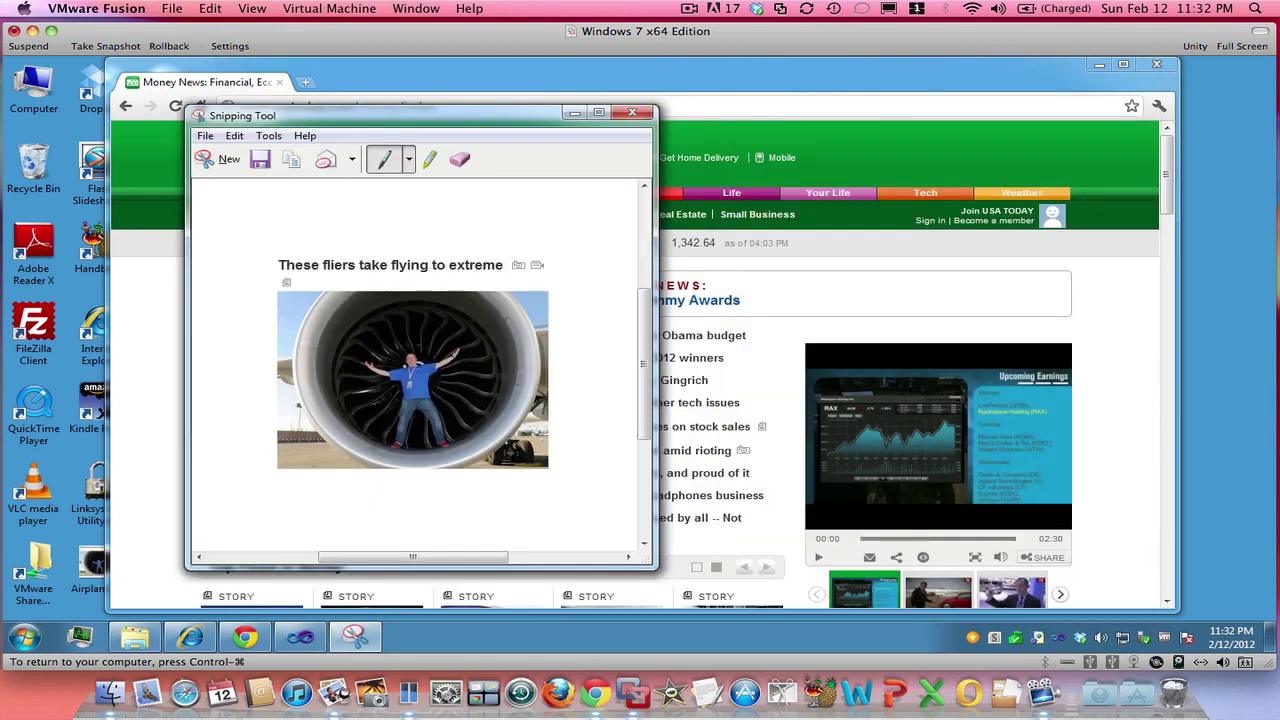
Minimize the Snipping Tool and the Windows 7 virtual machine, close the Virtual Machine Library, and switch to Chrome on the Mac
click(573, 113)
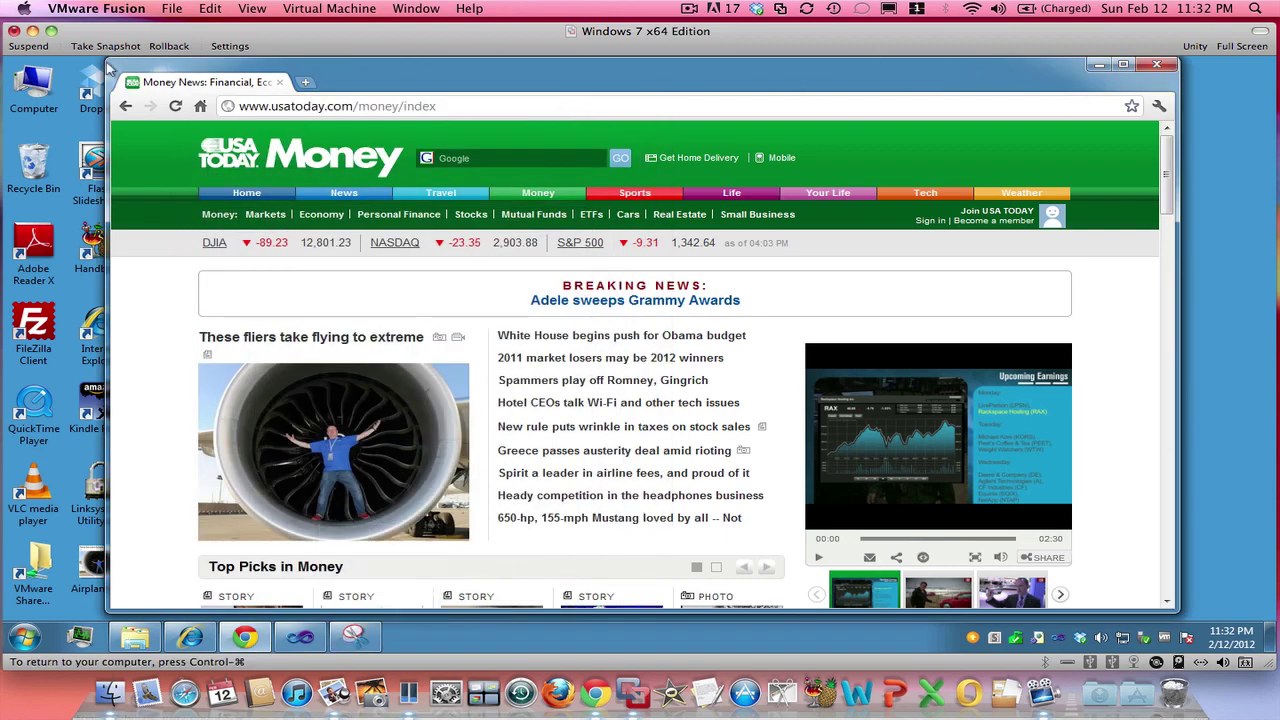
click(31, 33)
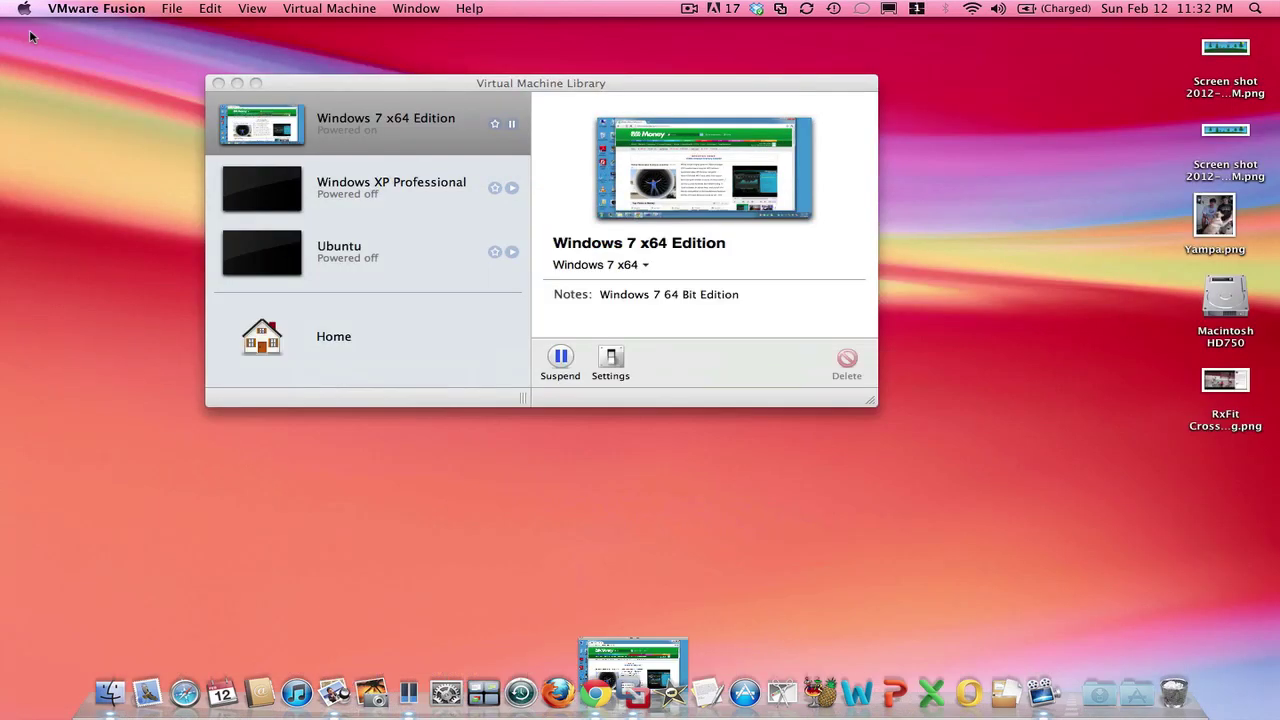
click(218, 83)
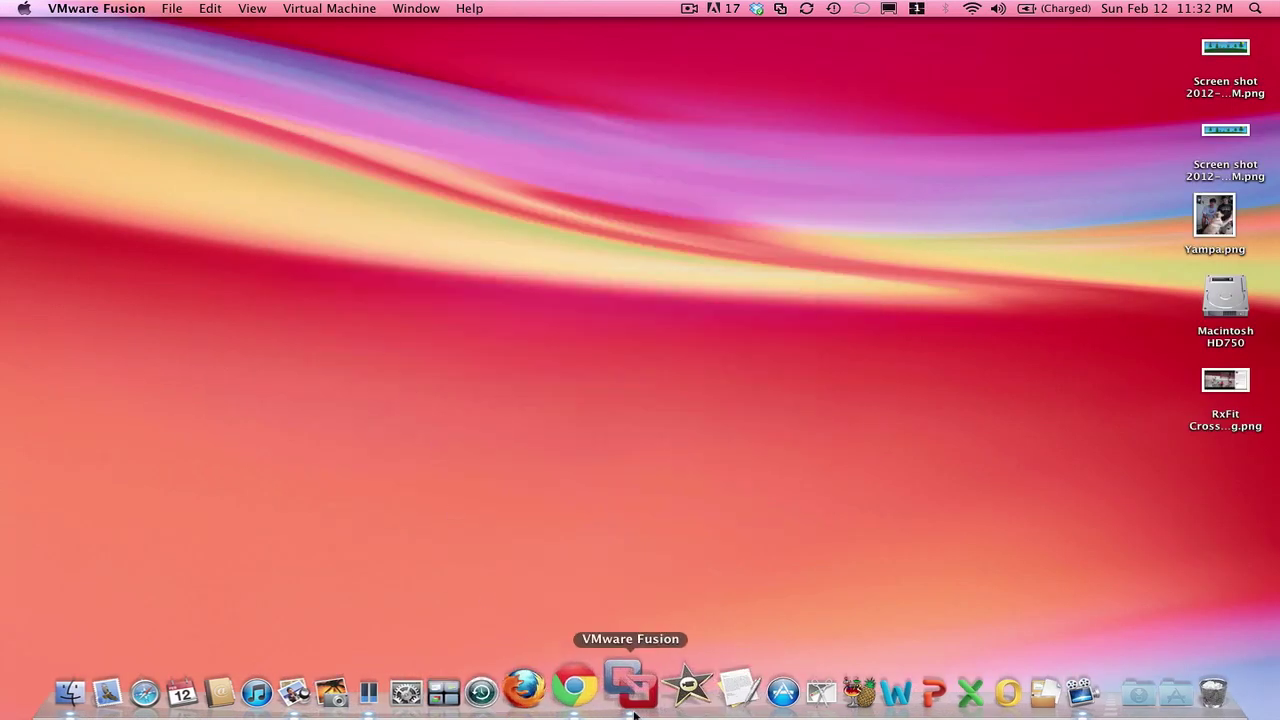
click(595, 693)
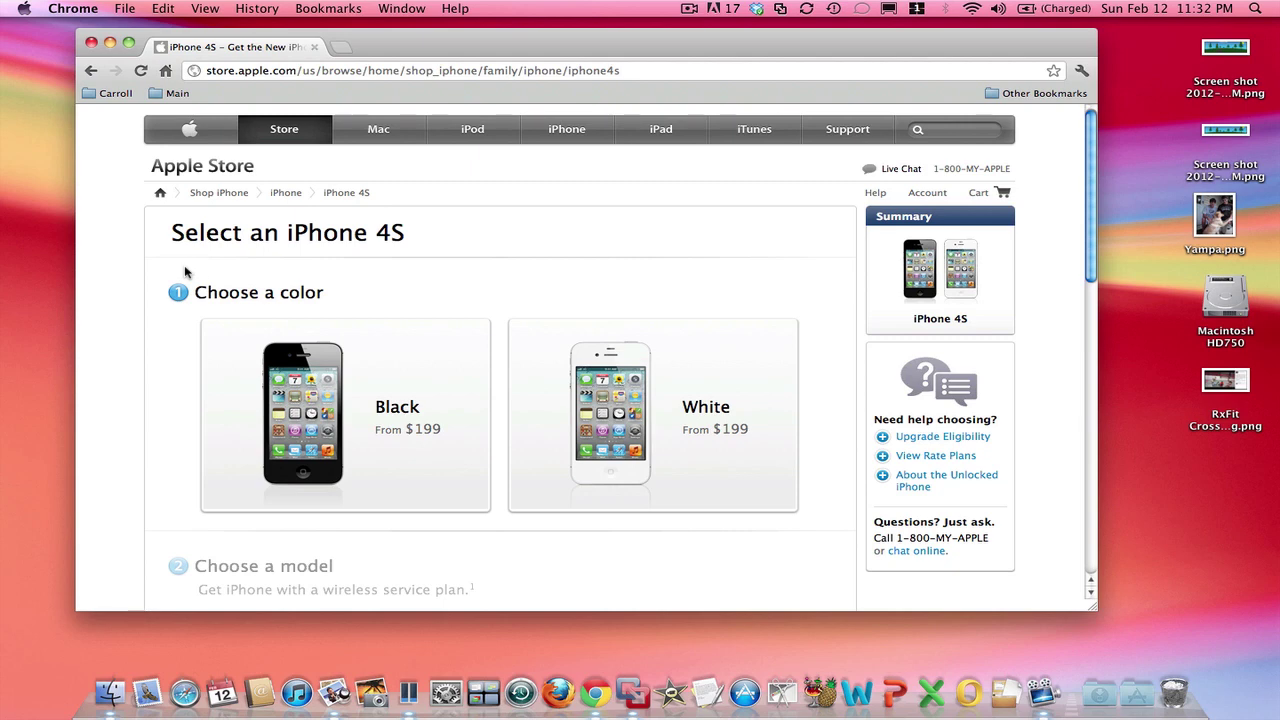
Capture a Mac screenshot of the "Choose a color" heading and black iPhone 4S option, and open the saved image in Chrome
key(super+shift+4)
drag(151, 263, 503, 533)
click(1238, 472)
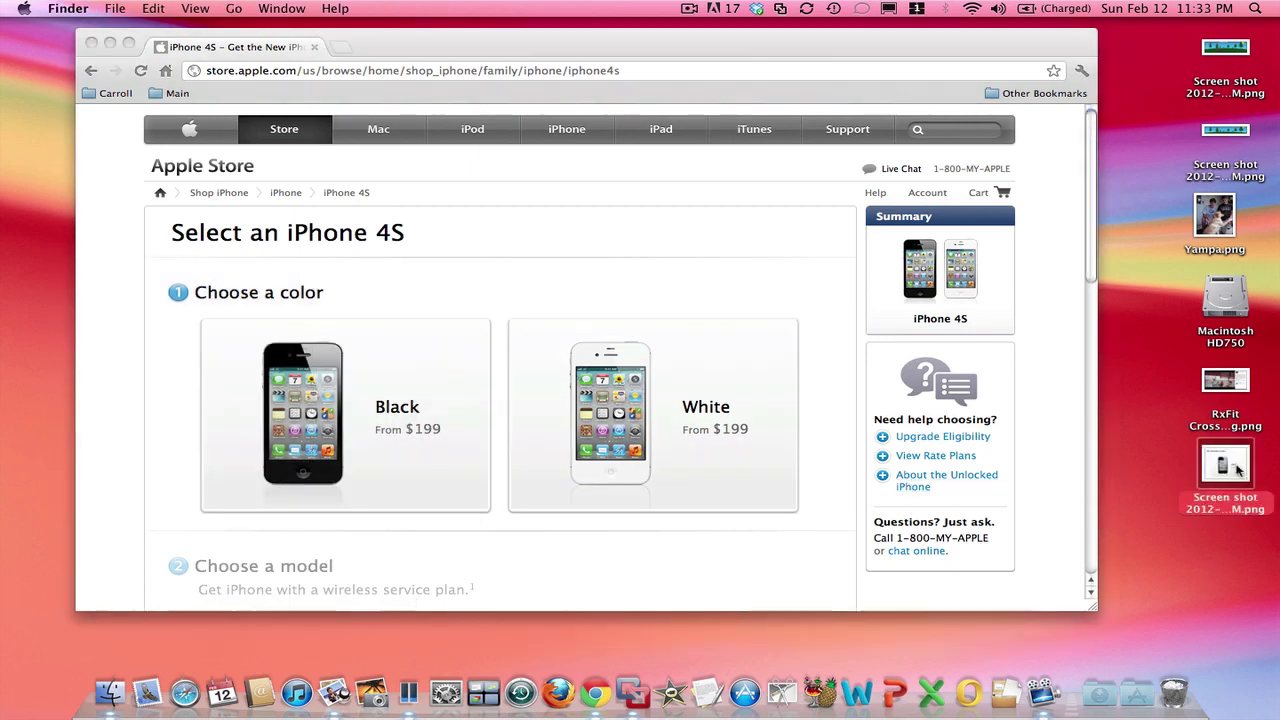
drag(1238, 472, 972, 433)
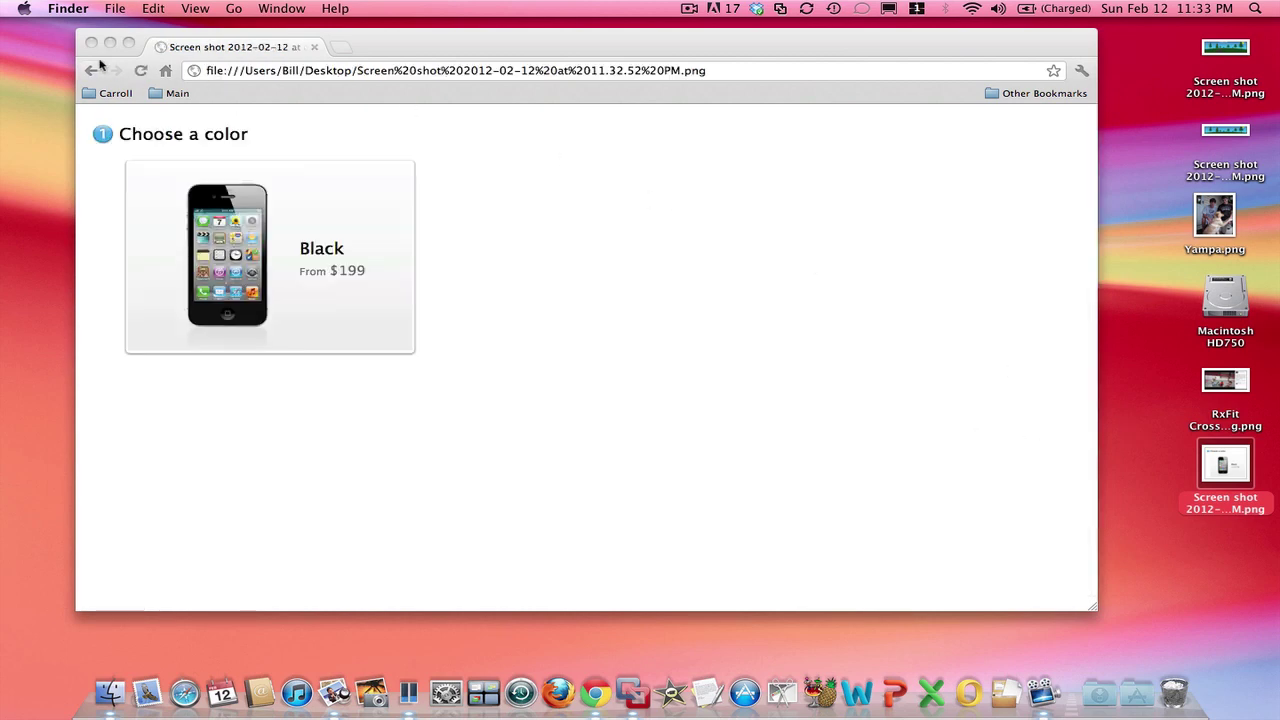
View the new iPhone screenshot in Preview from its desktop icon and again from the Desktop folder in Finder, closing the image each time
double_click(1228, 470)
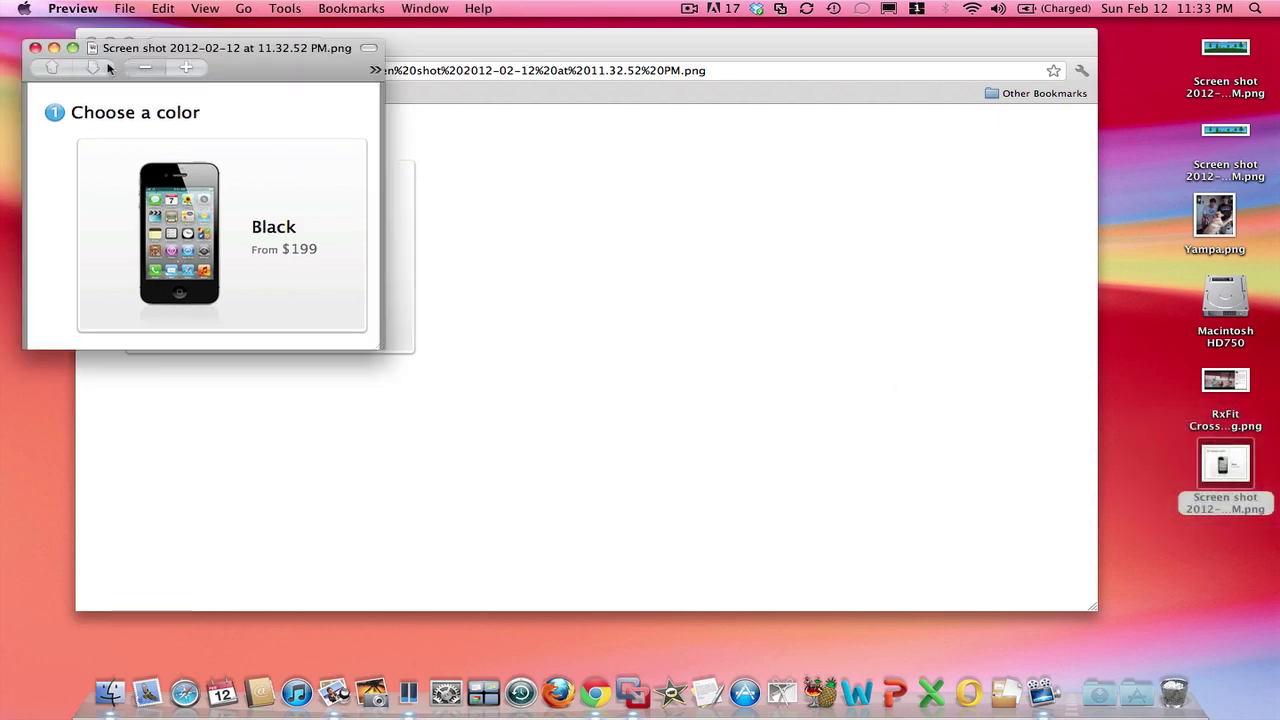
click(36, 49)
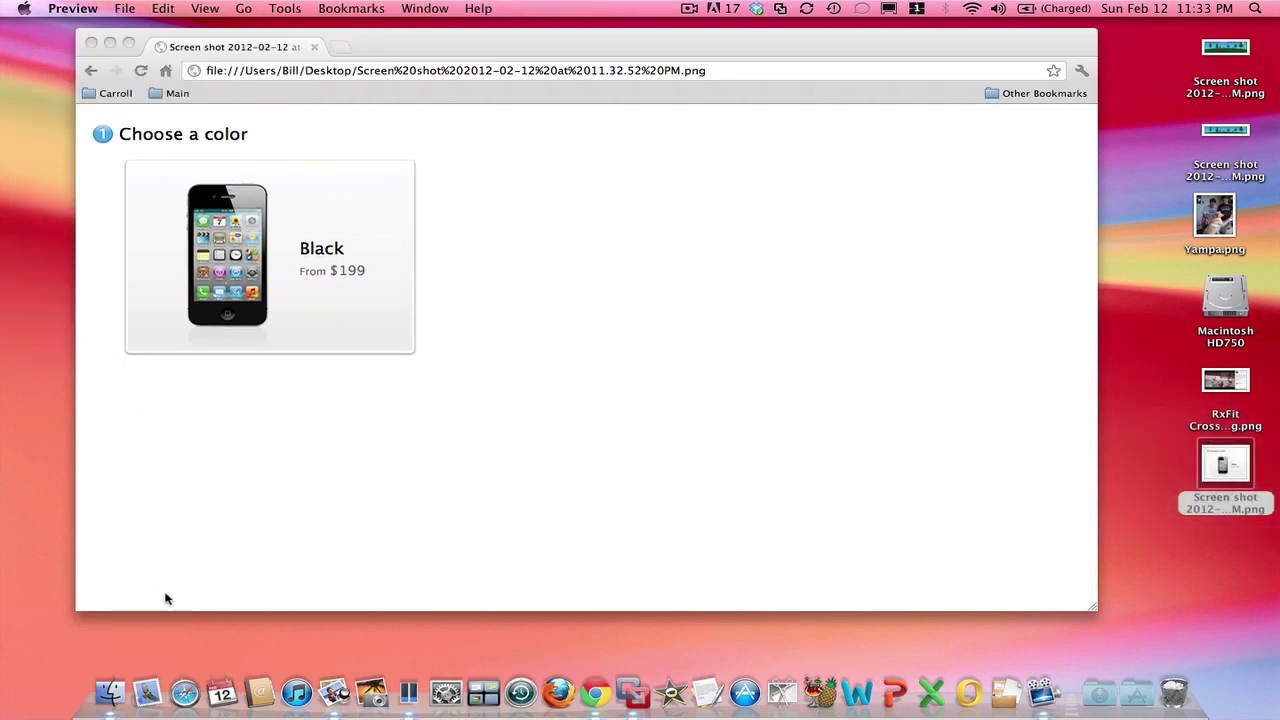
click(117, 684)
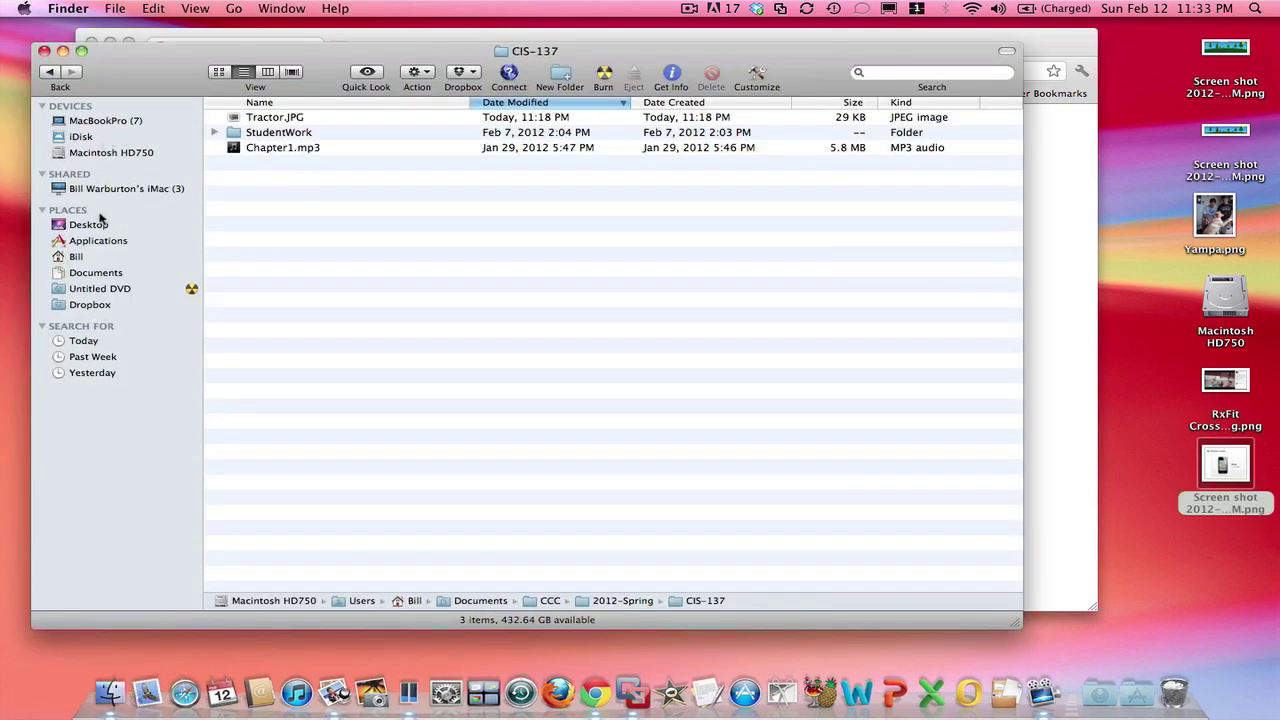
click(94, 228)
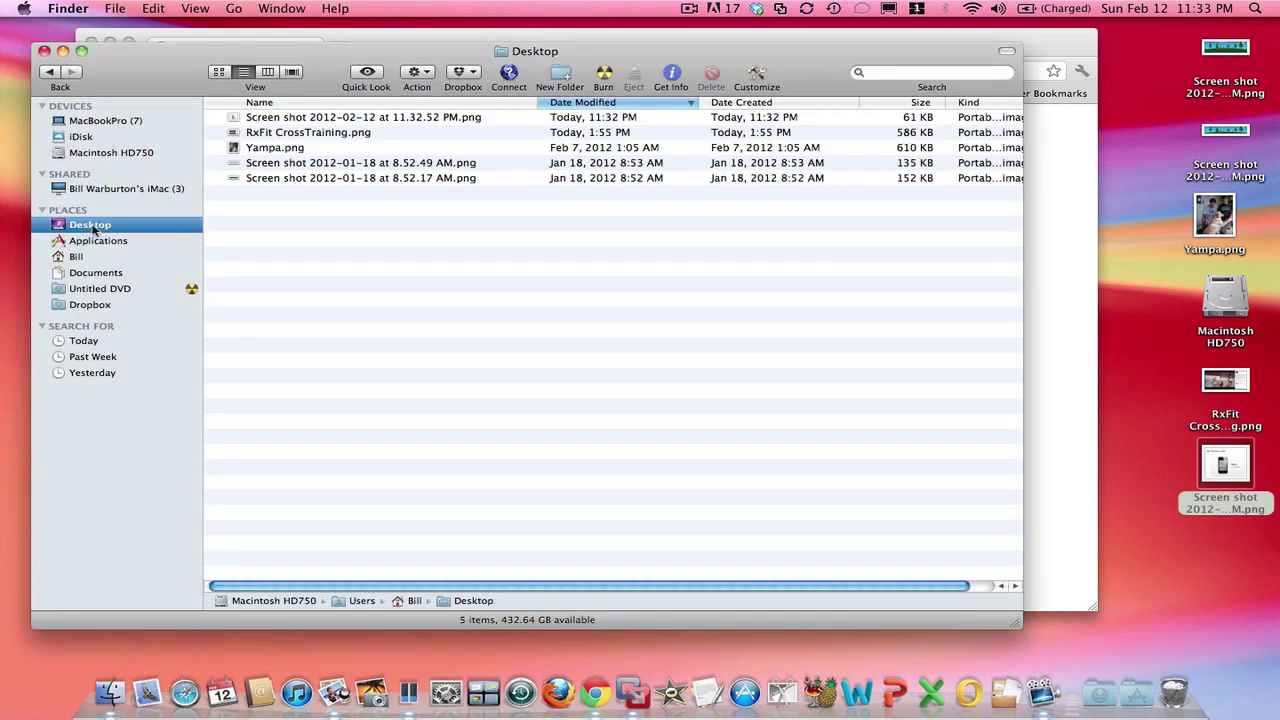
click(316, 119)
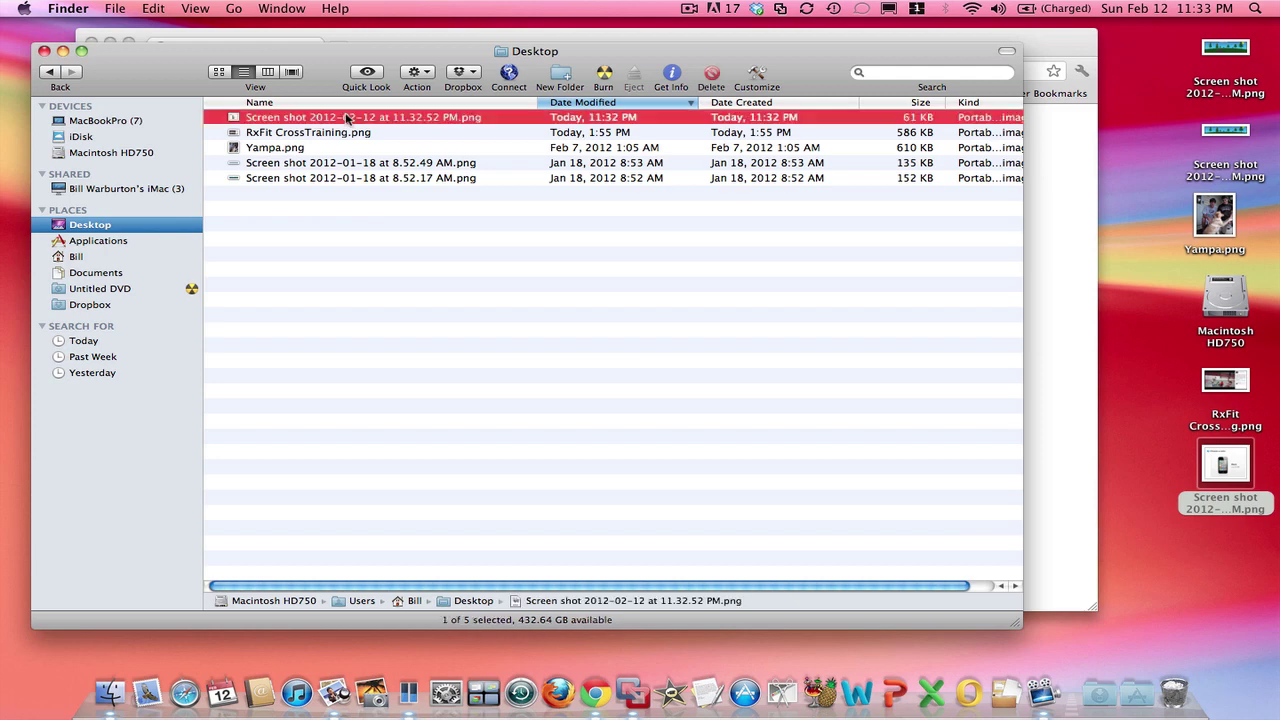
double_click(346, 119)
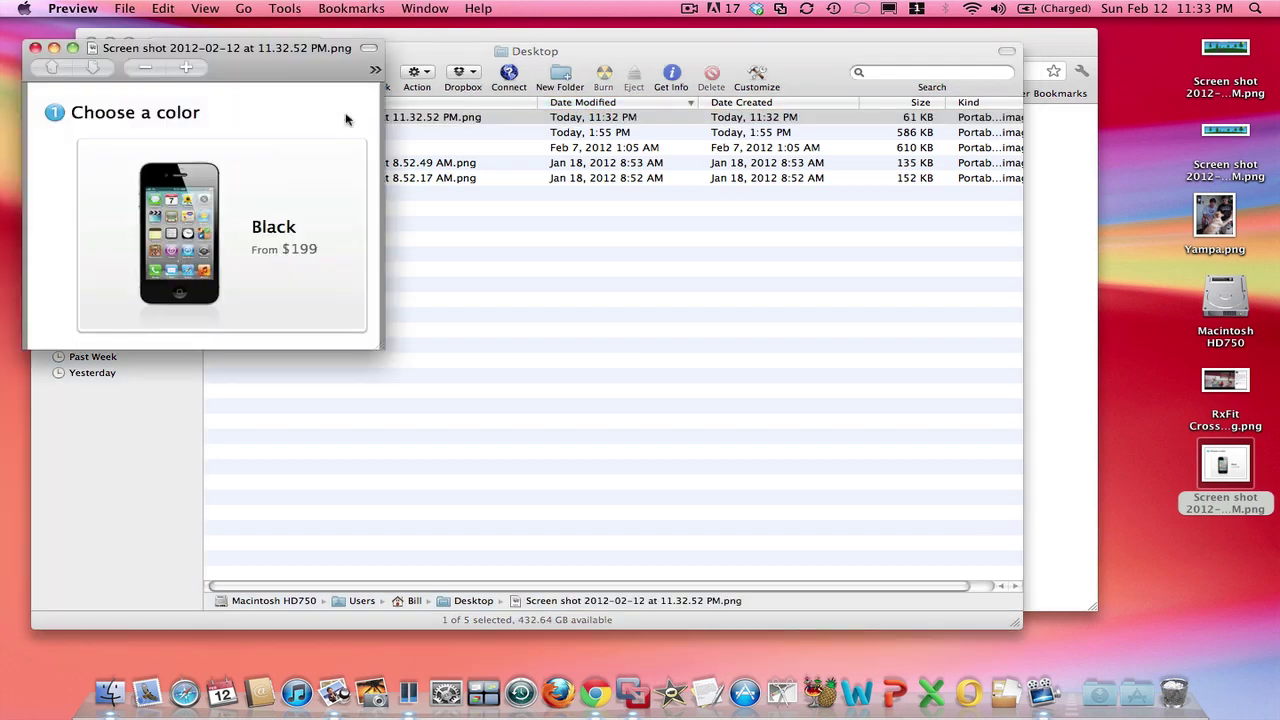
click(35, 48)
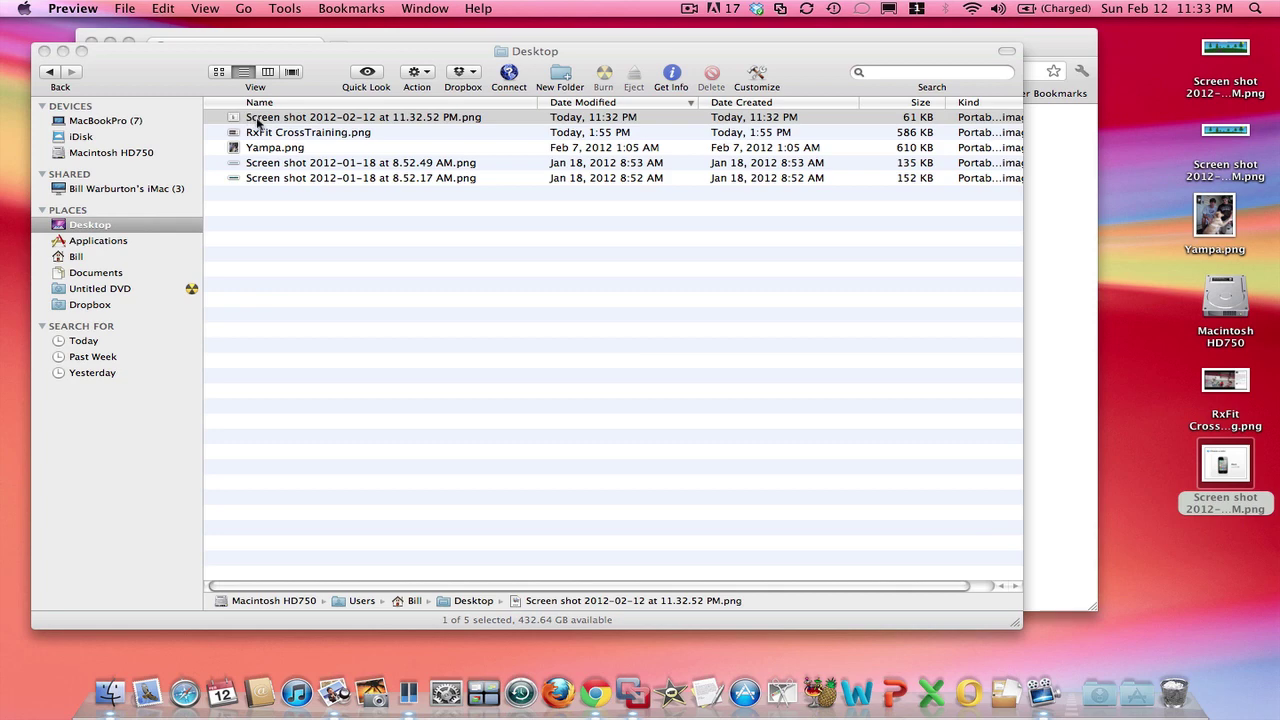
Rename the newest screenshot file in the Desktop folder as iPhone, keeping the .png extension
click(257, 121)
click(257, 119)
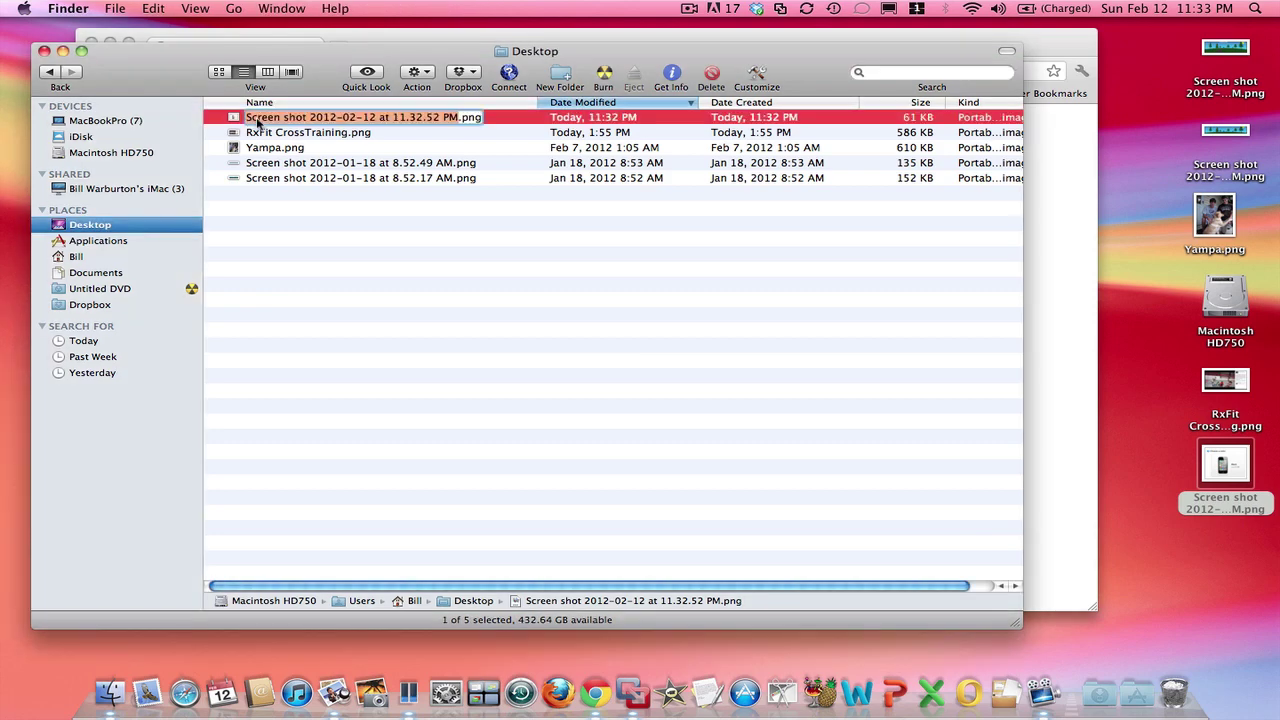
key(BackSpace)
text(iPhone)
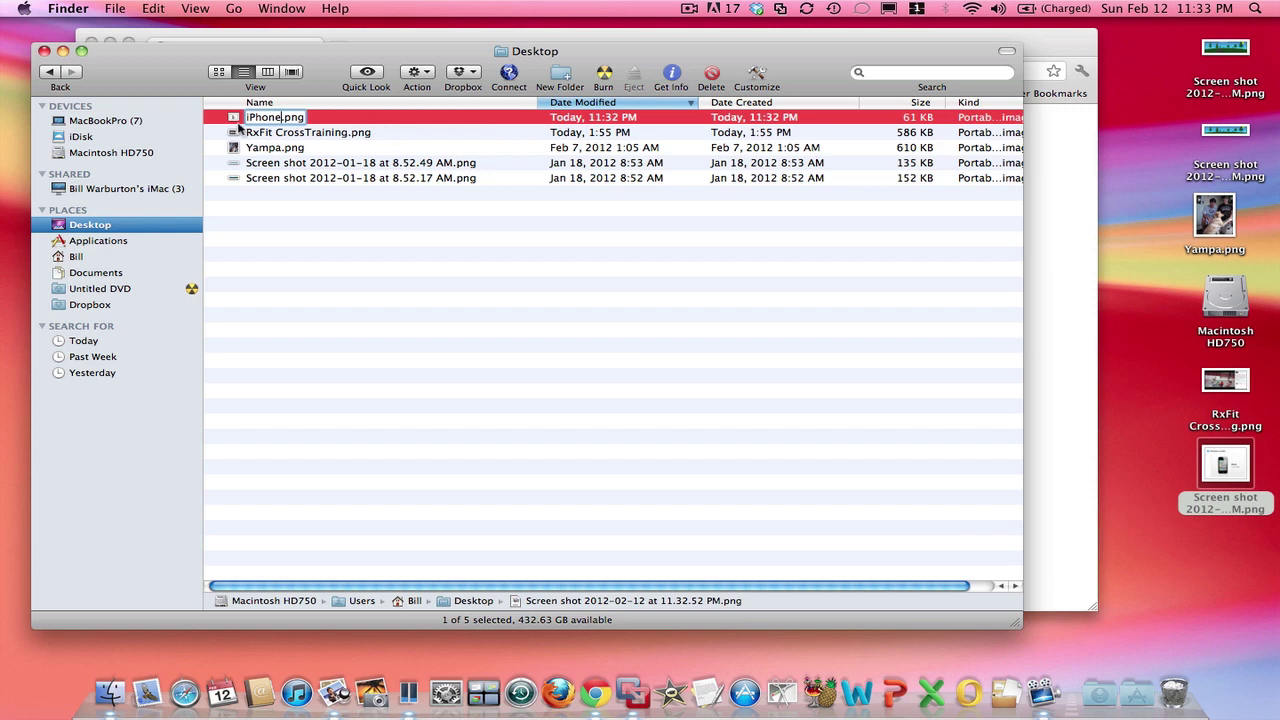
key(Return)
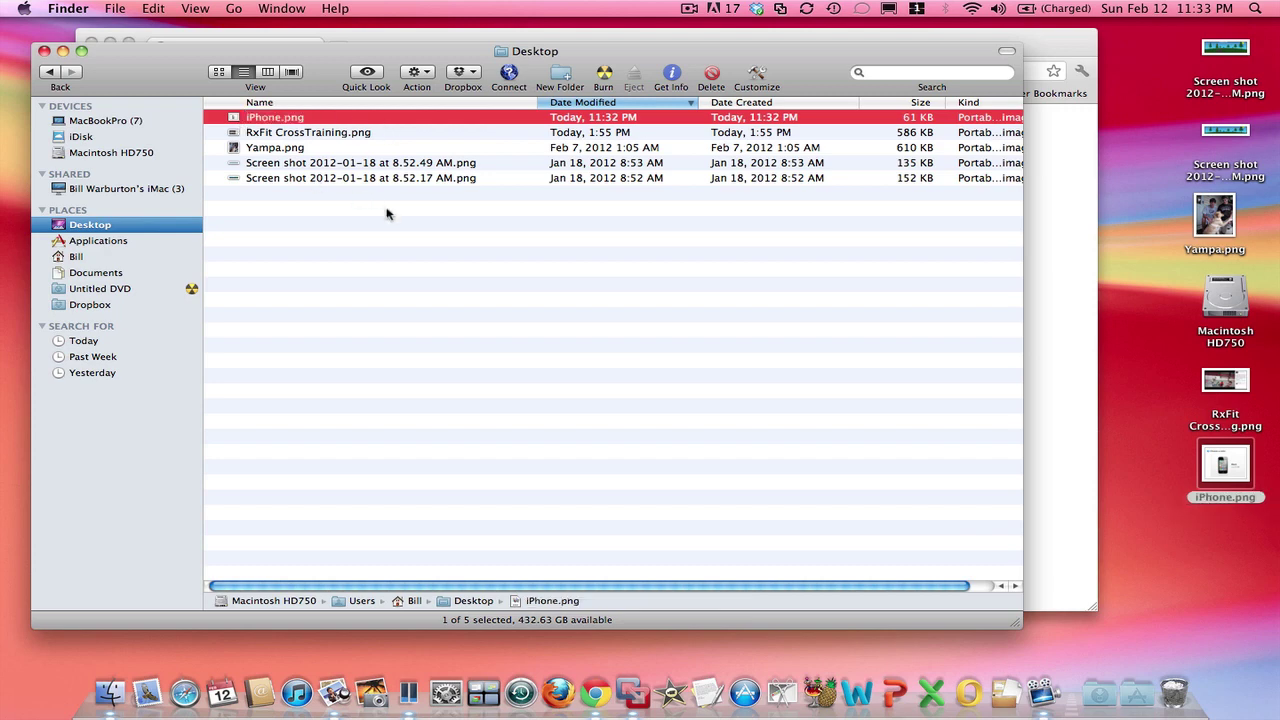